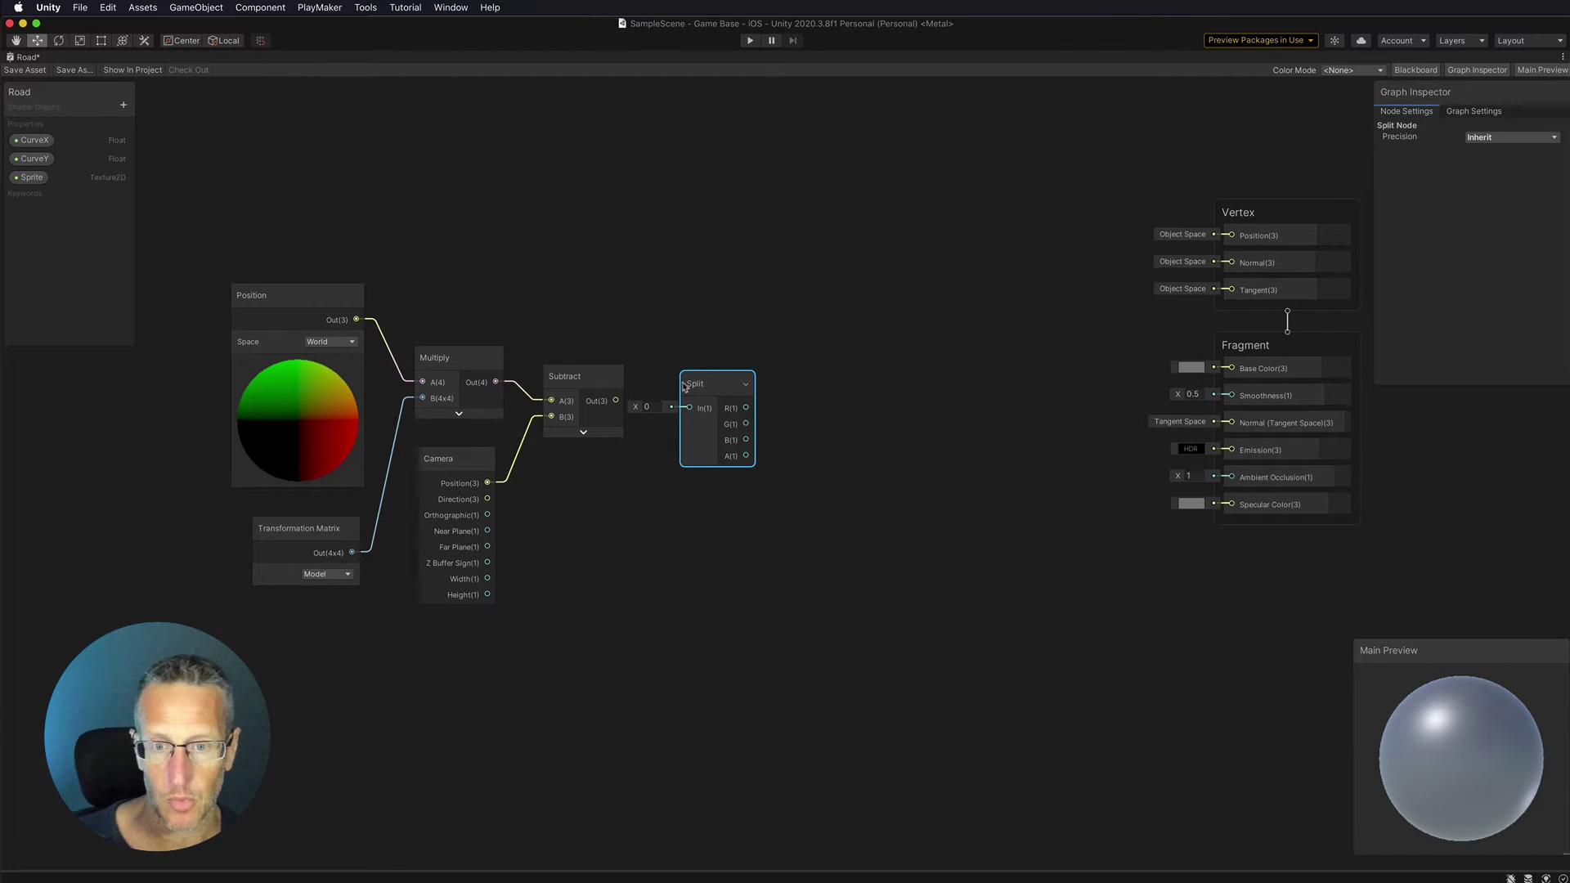
Wire the Subtract node's Out(3) into the Split node's In port.
drag(618, 400, 695, 399)
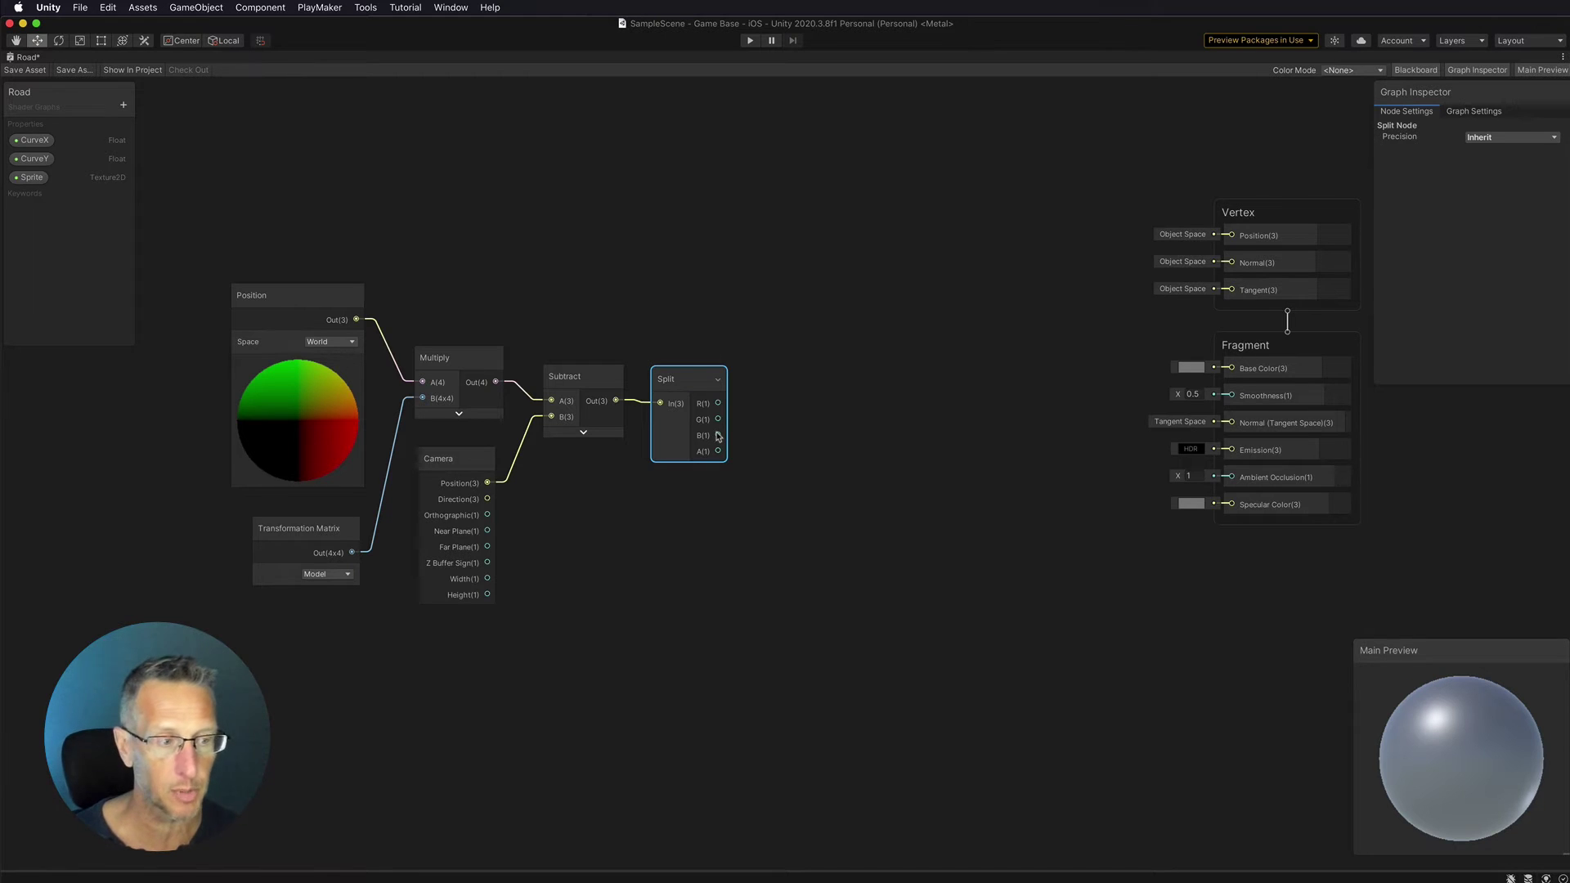
Add a Power node fed by the Split node's B channel, with its preview collapsed.
click(761, 430)
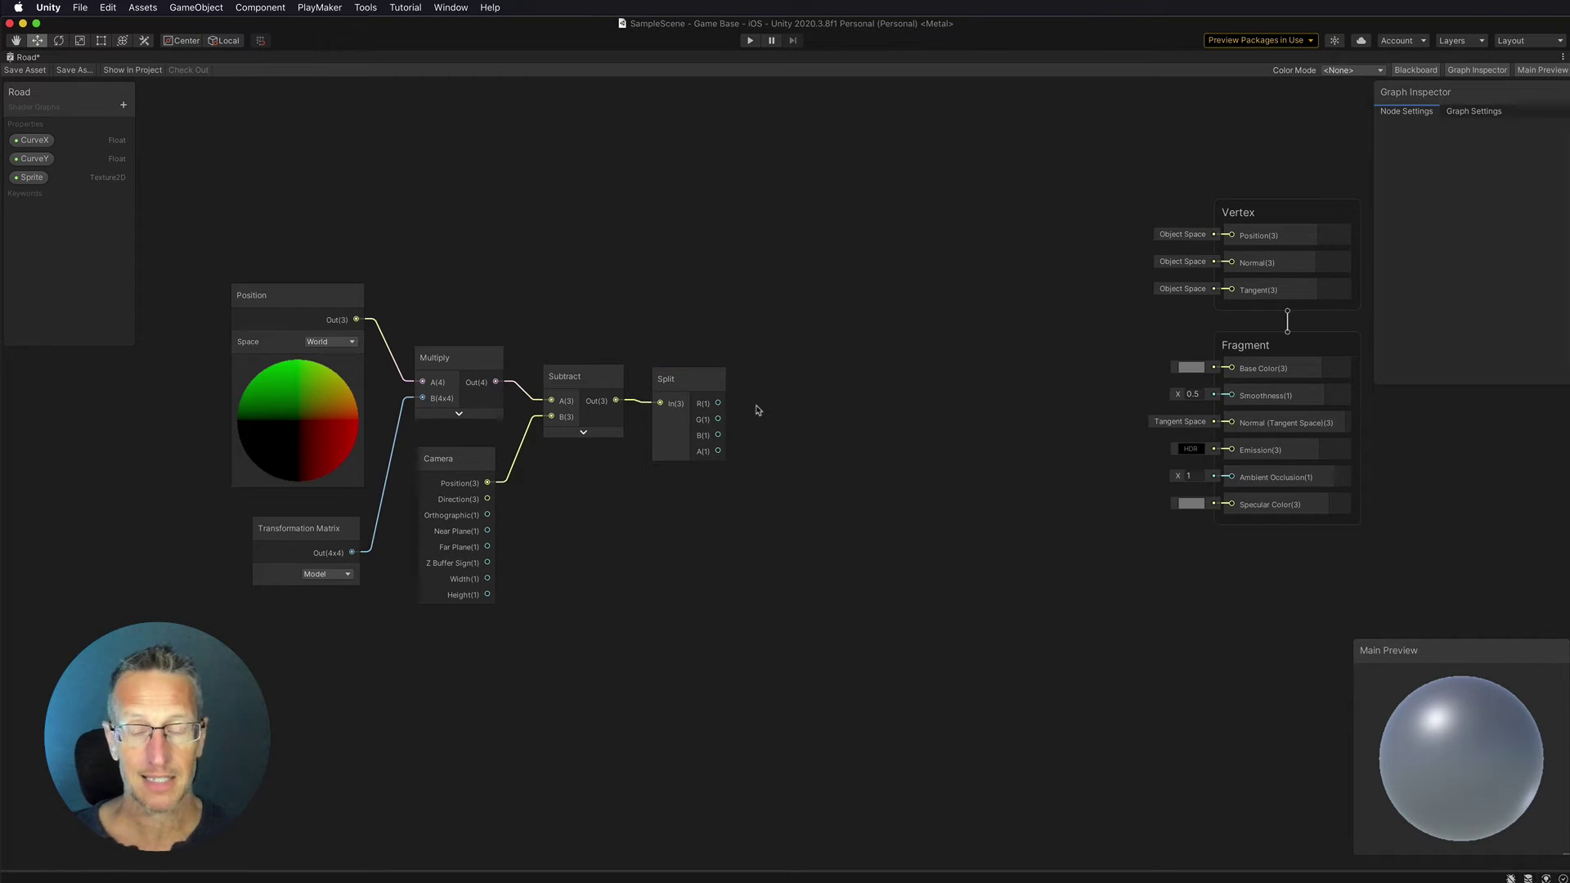
right_click(757, 408)
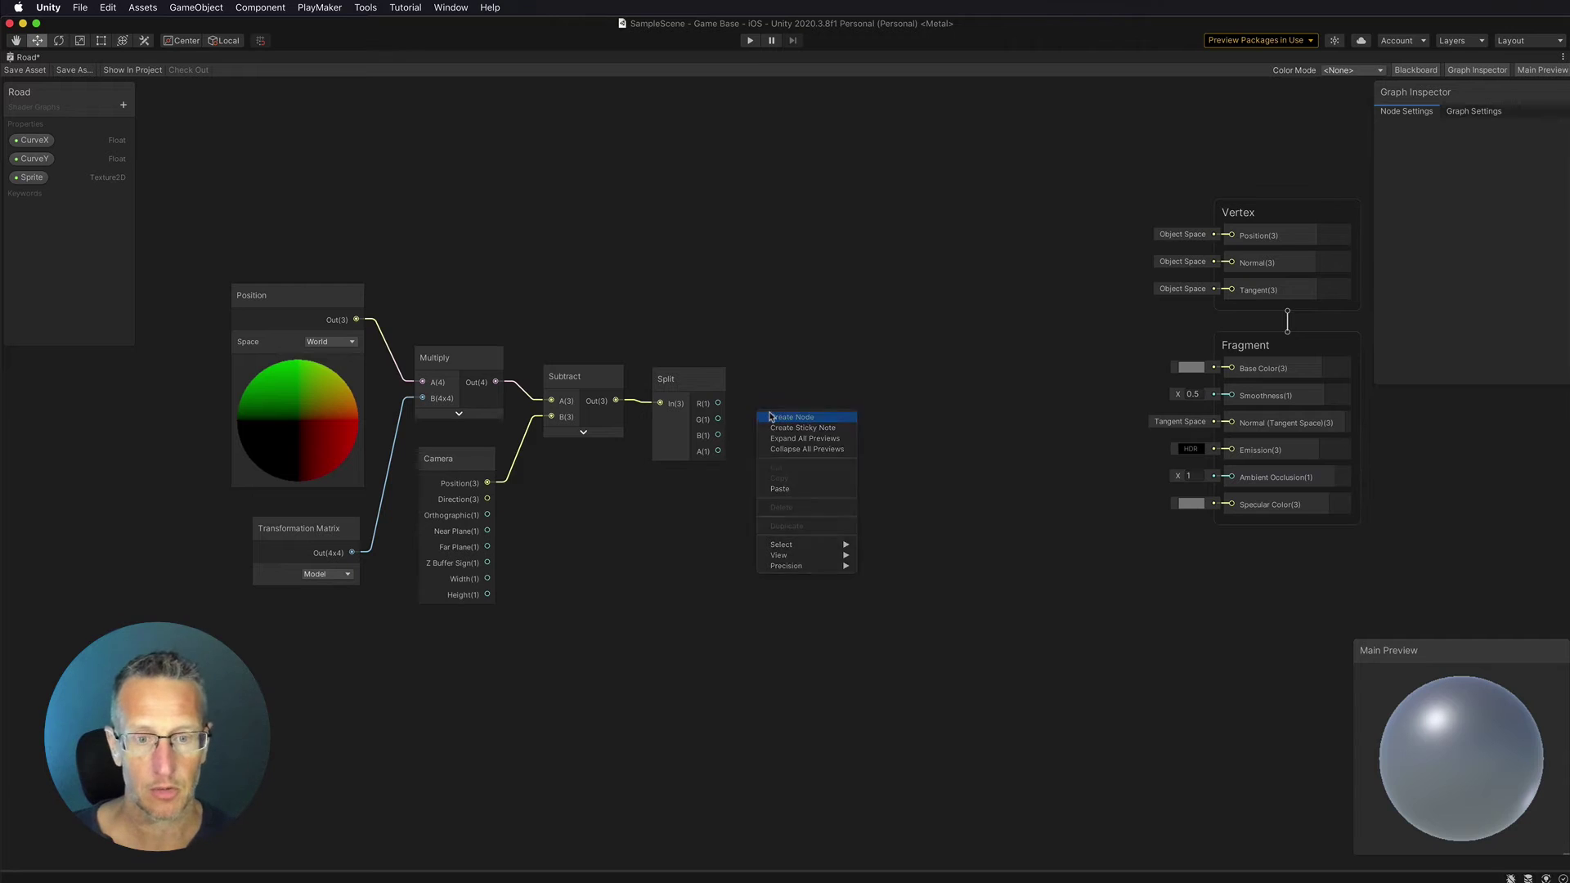
click(791, 417)
text(powe)
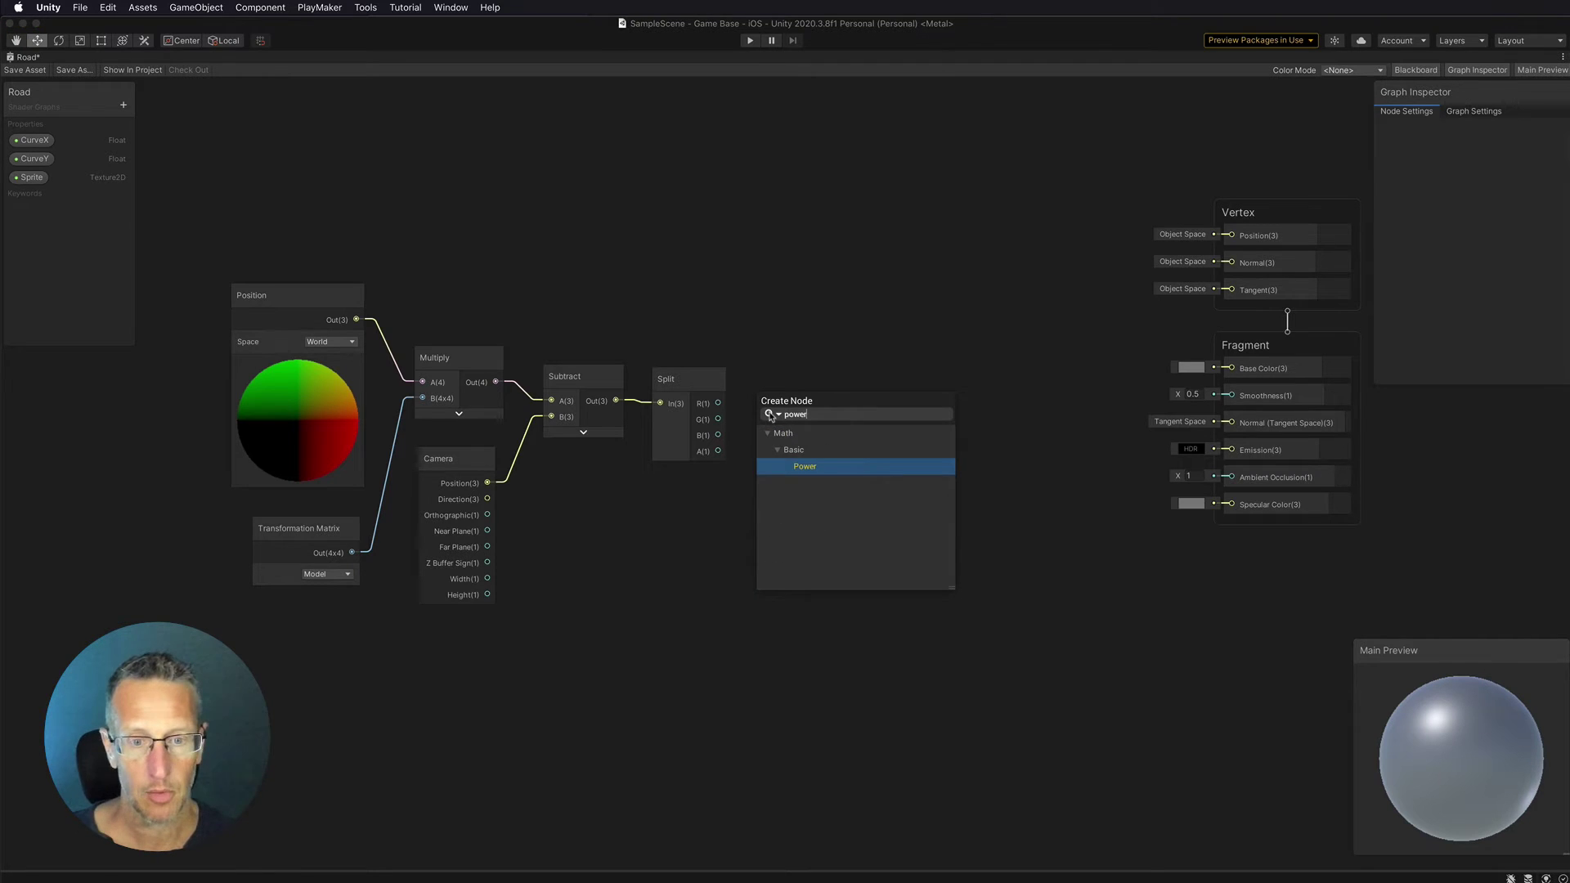
text(r)
key(Return)
drag(783, 442, 764, 494)
drag(719, 436, 747, 504)
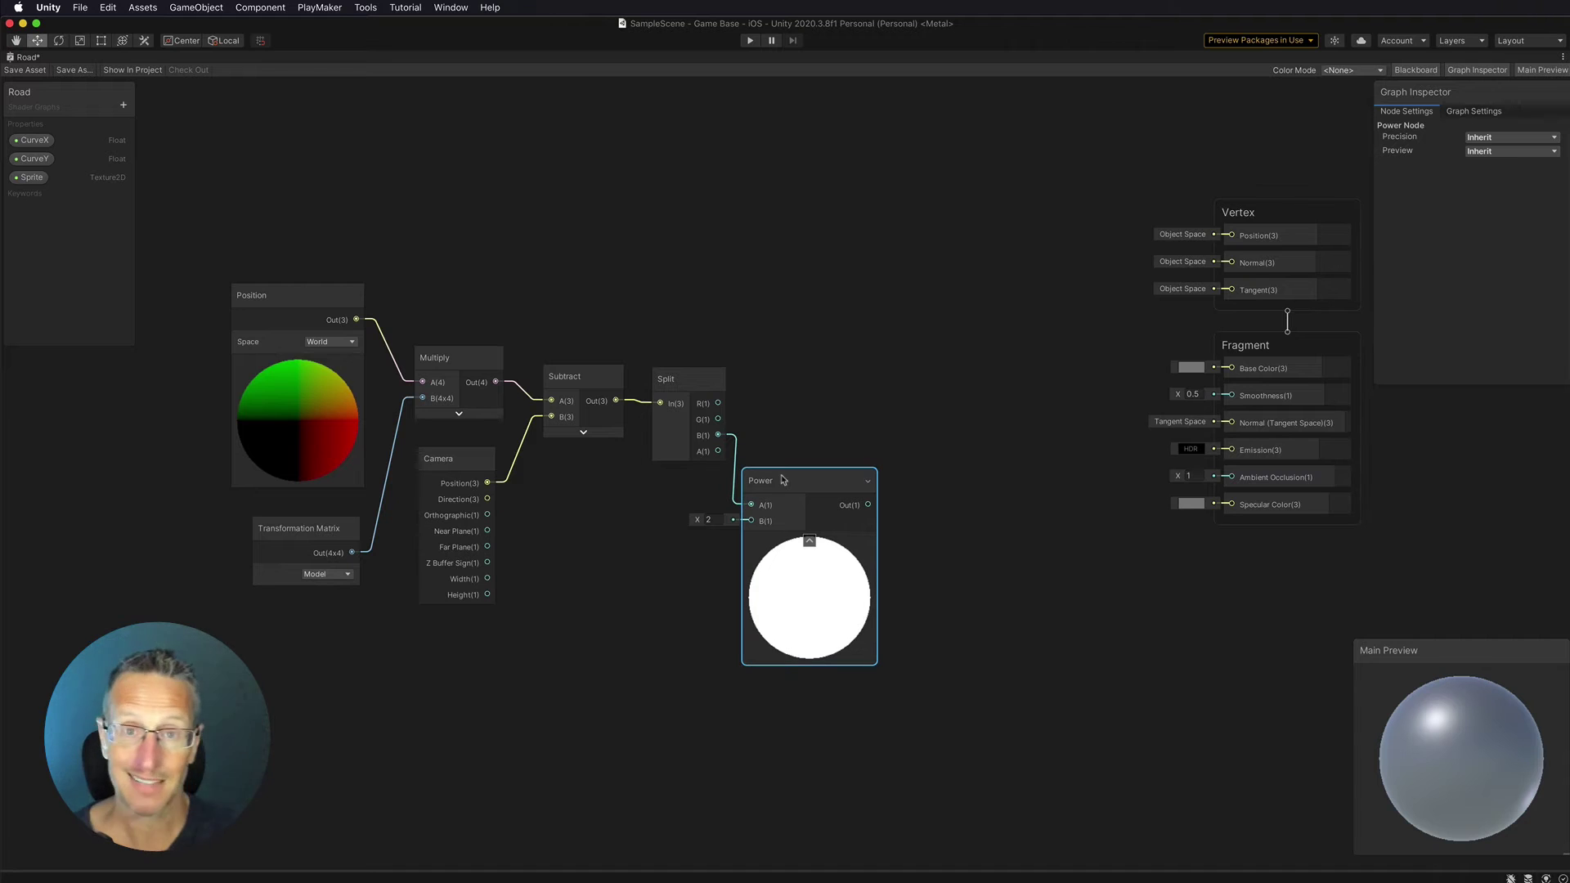
click(810, 541)
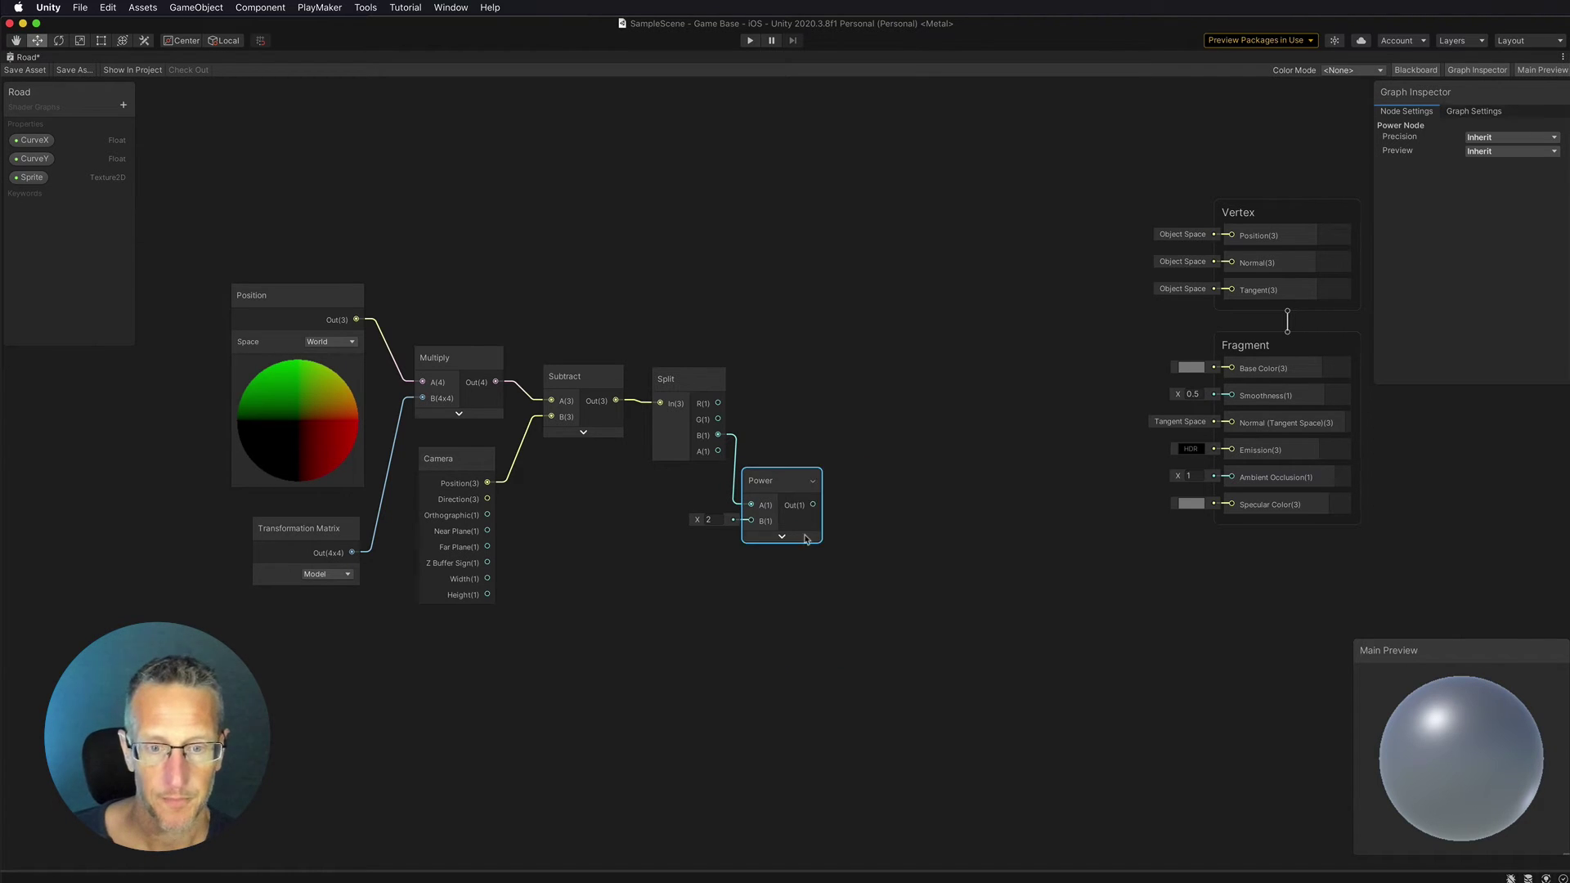
drag(779, 474, 785, 467)
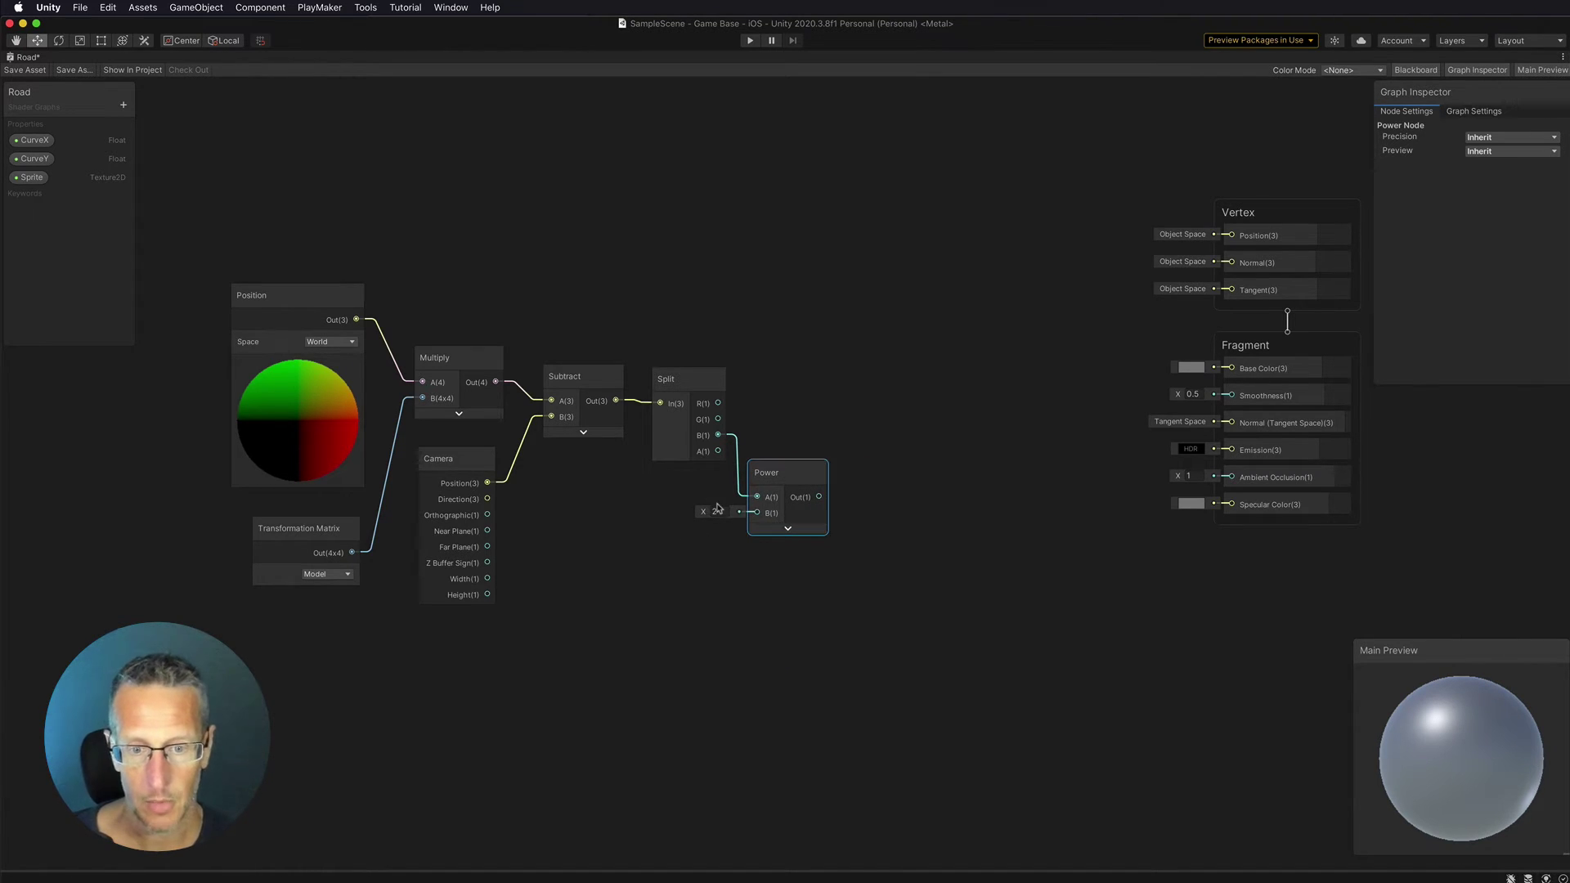
click(1093, 493)
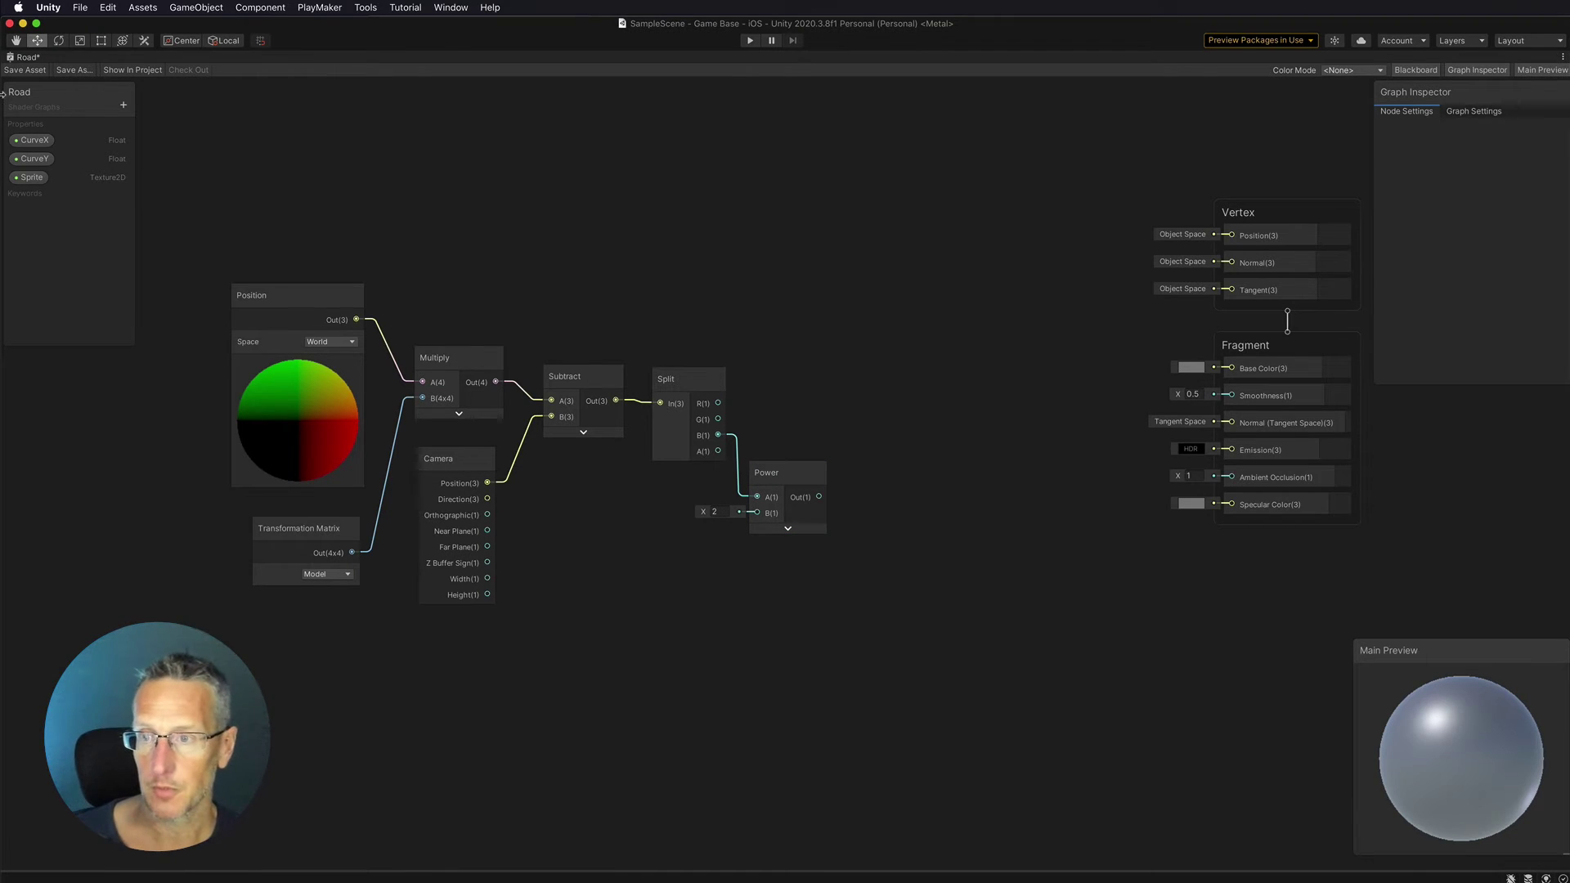
Place CurveX and CurveY on the graph and wire them into a new Vector 2's X and Y.
drag(27, 142, 680, 249)
click(33, 158)
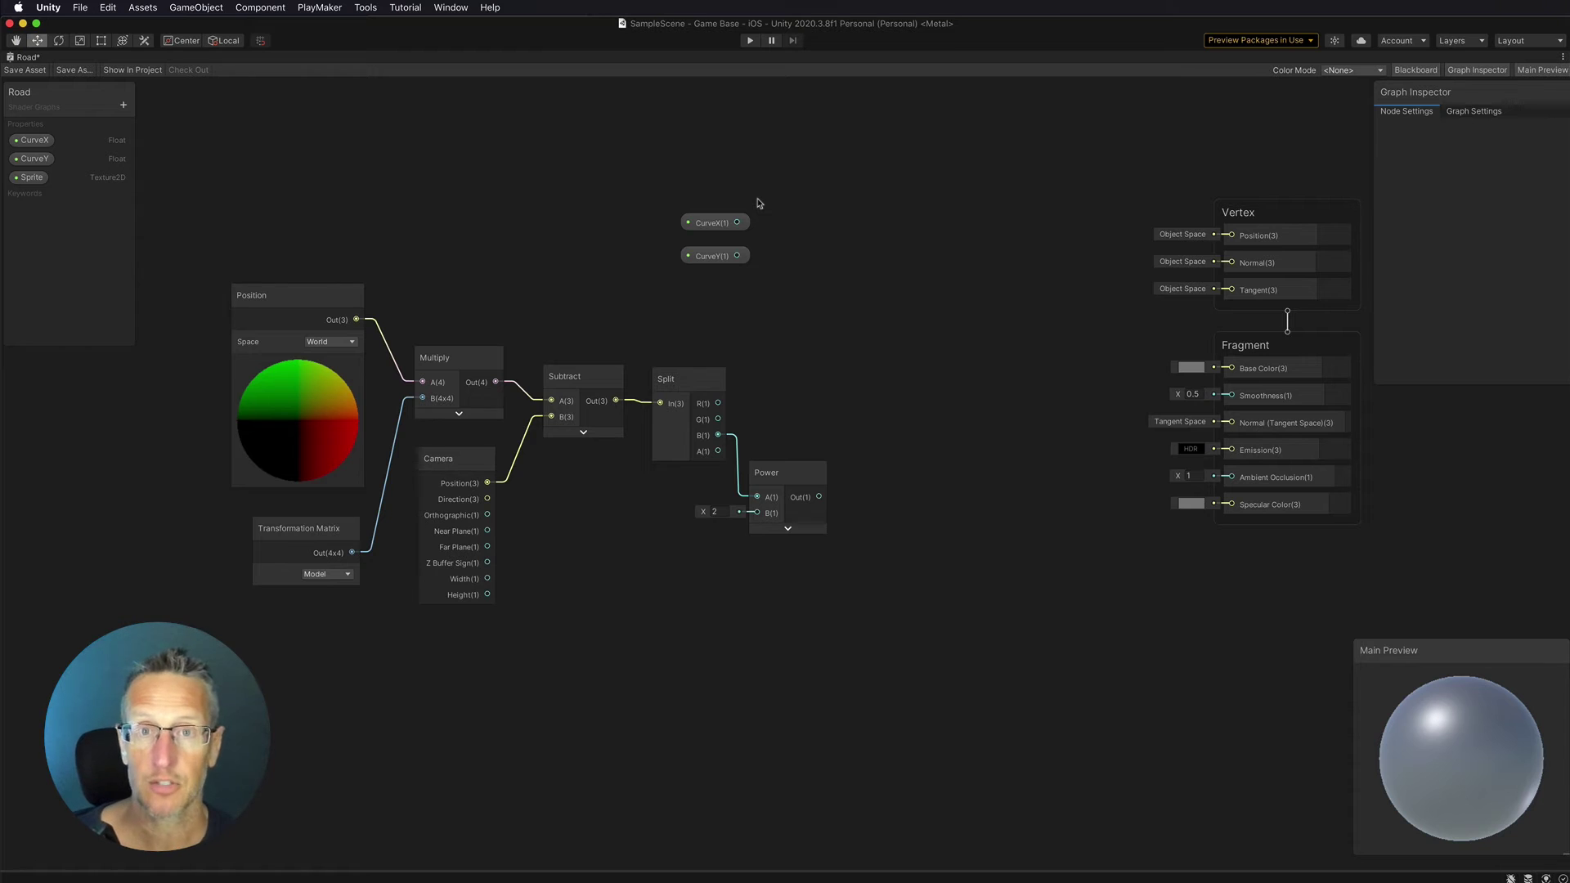
right_click(759, 203)
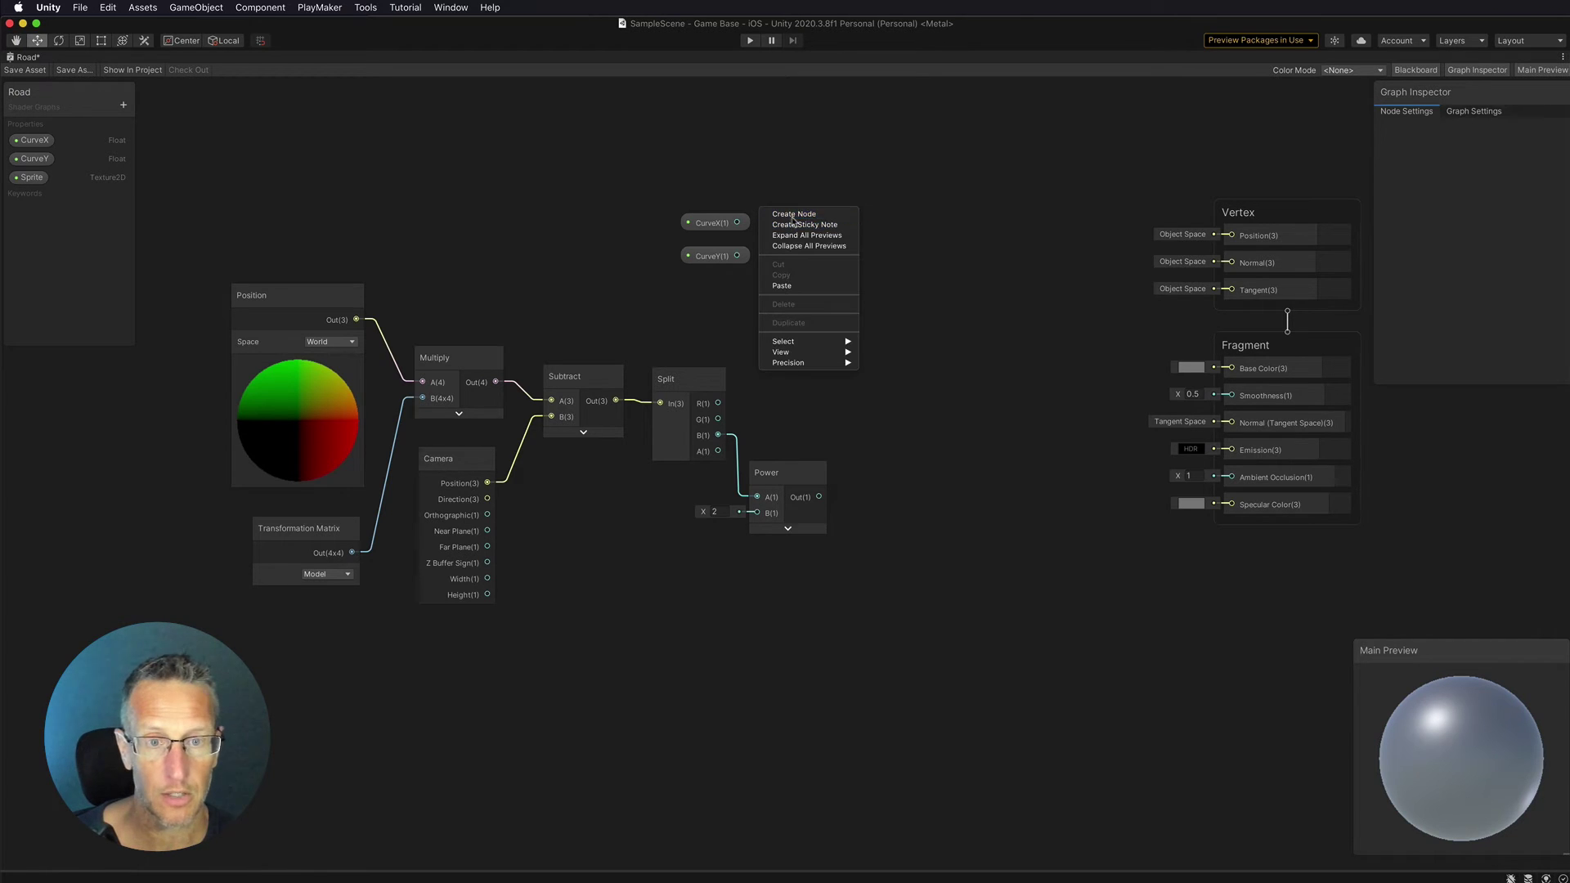
click(792, 216)
text(ve)
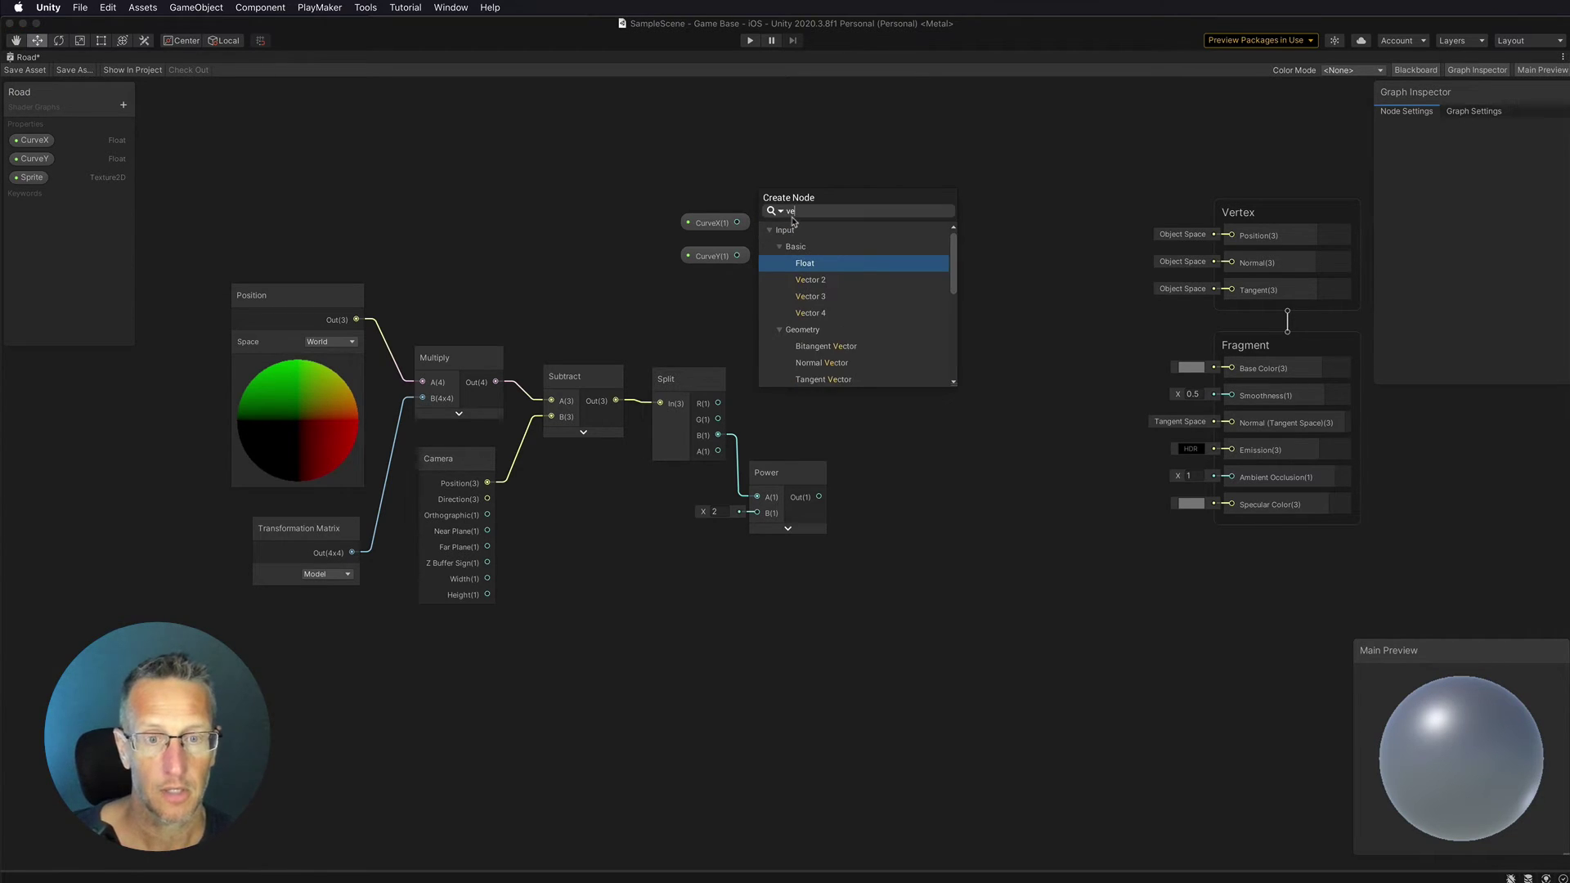
key(Down)
key(Return)
mouse_move(783, 228)
mouse_down()
mouse_move(822, 214)
mouse_move(803, 212)
mouse_up()
drag(859, 168, 675, 299)
drag(797, 210, 765, 216)
click(514, 218)
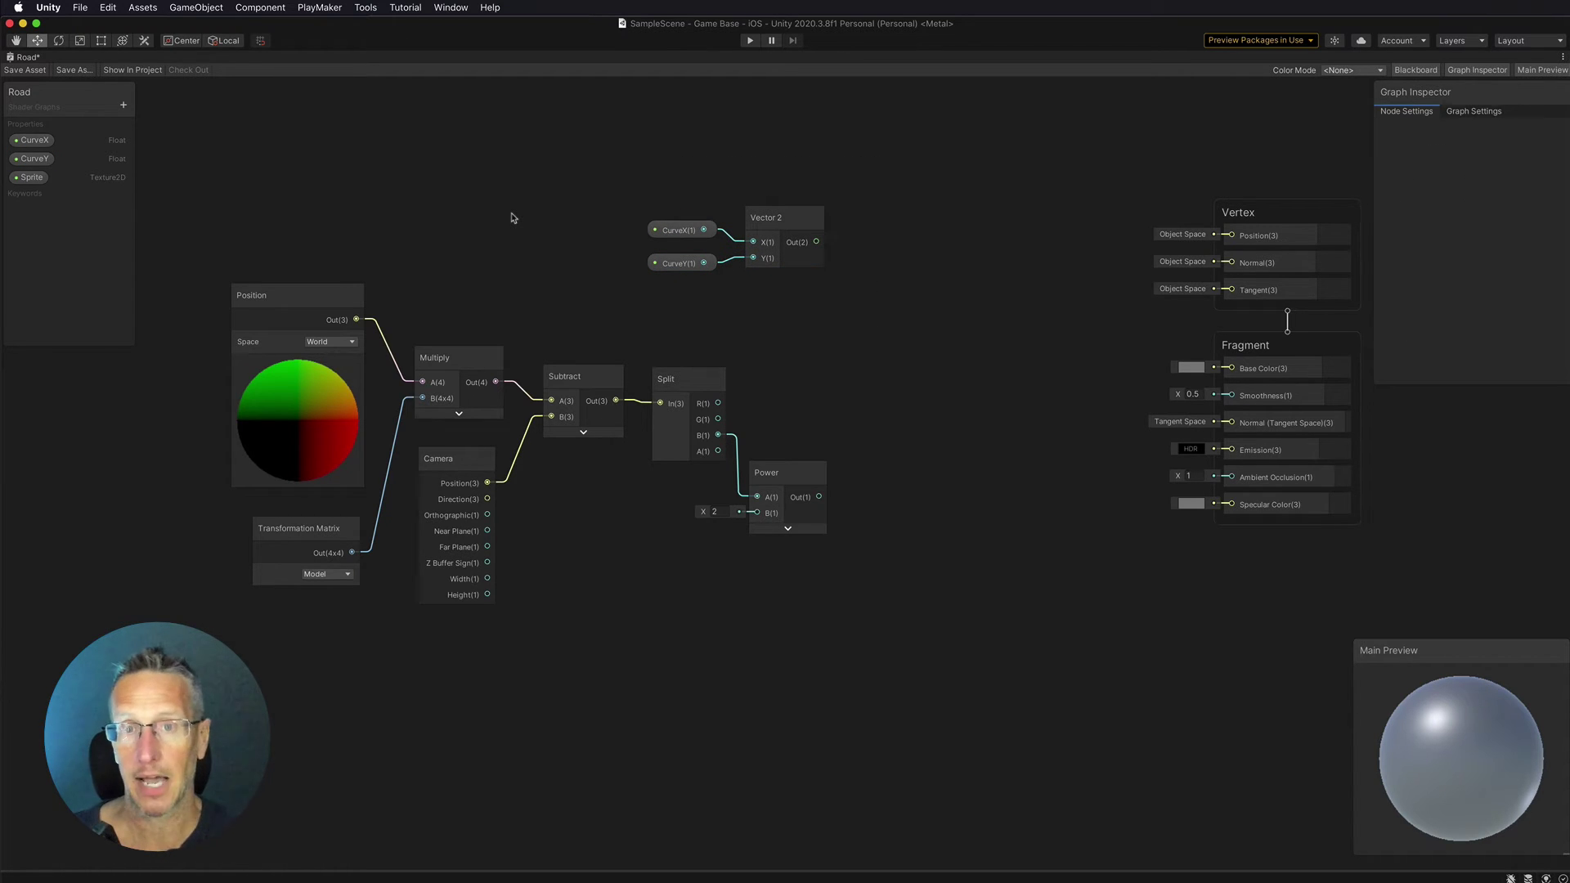
Add a Divide node beside the Vector 2 node, taking its output as A.
right_click(838, 218)
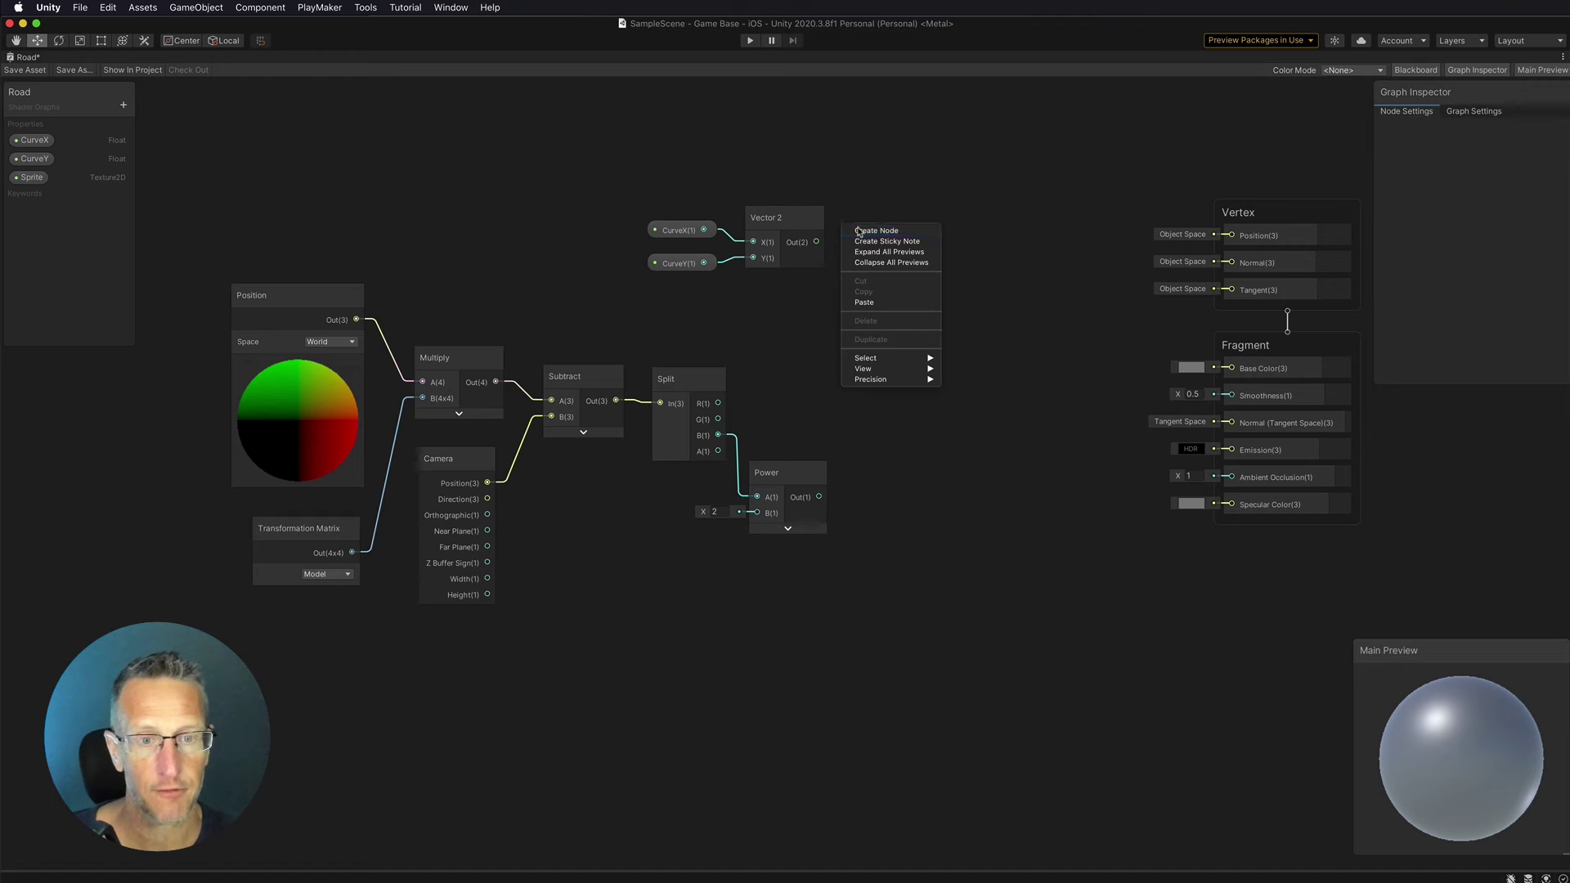
click(858, 229)
text(div)
key(Return)
drag(874, 252, 845, 294)
Set the Divide node's B to X 100, Y 100, collapse its preview, and shift the group left.
click(778, 308)
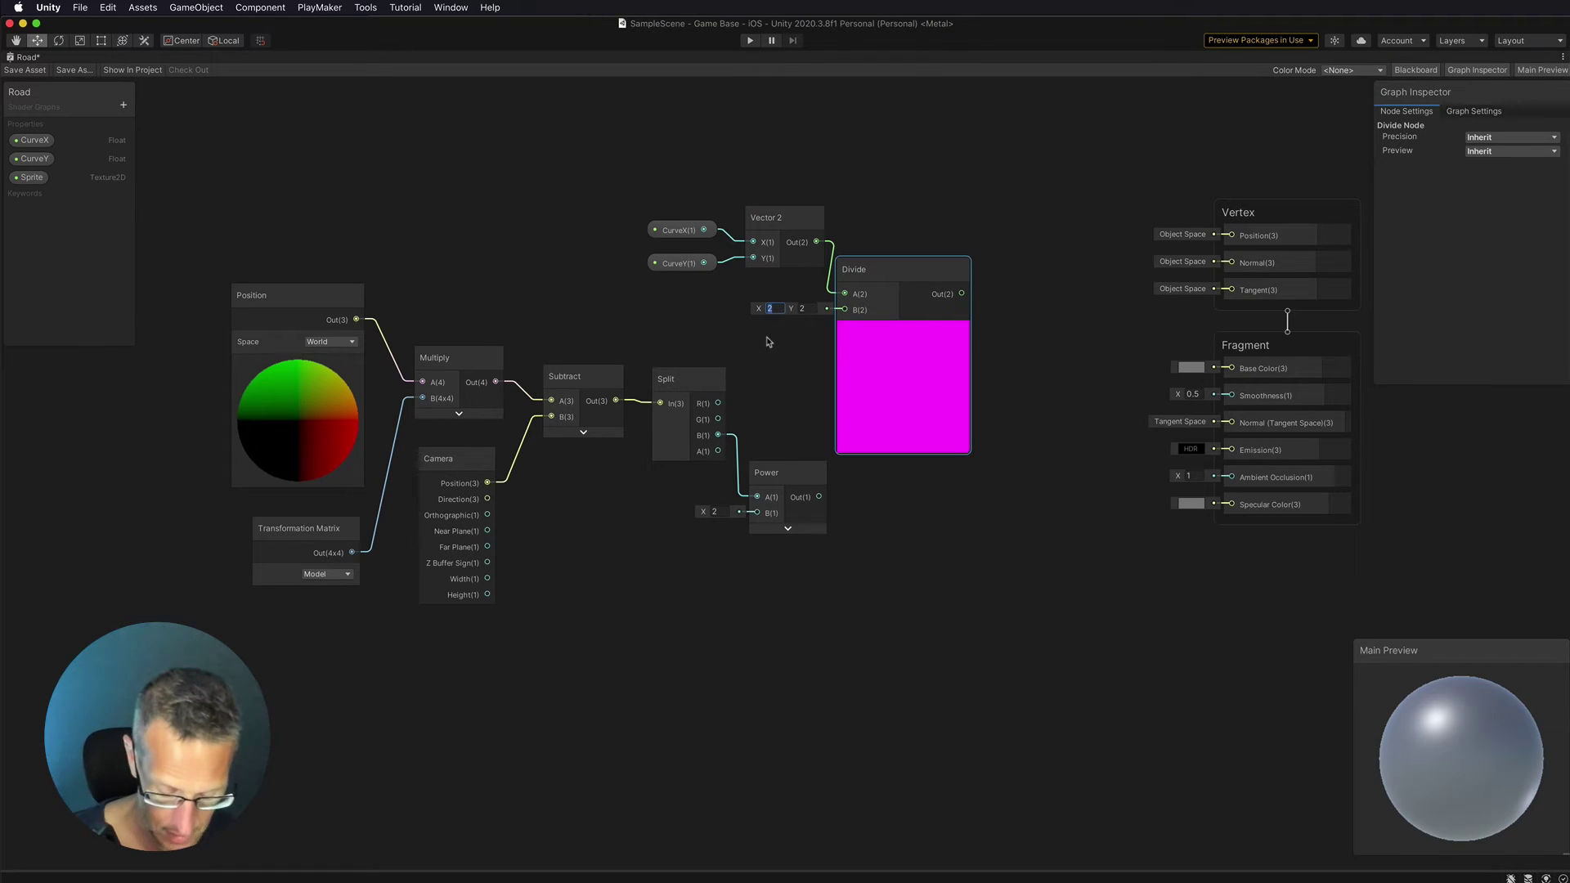
text(1)
key(Tab)
text(100)
key(Return)
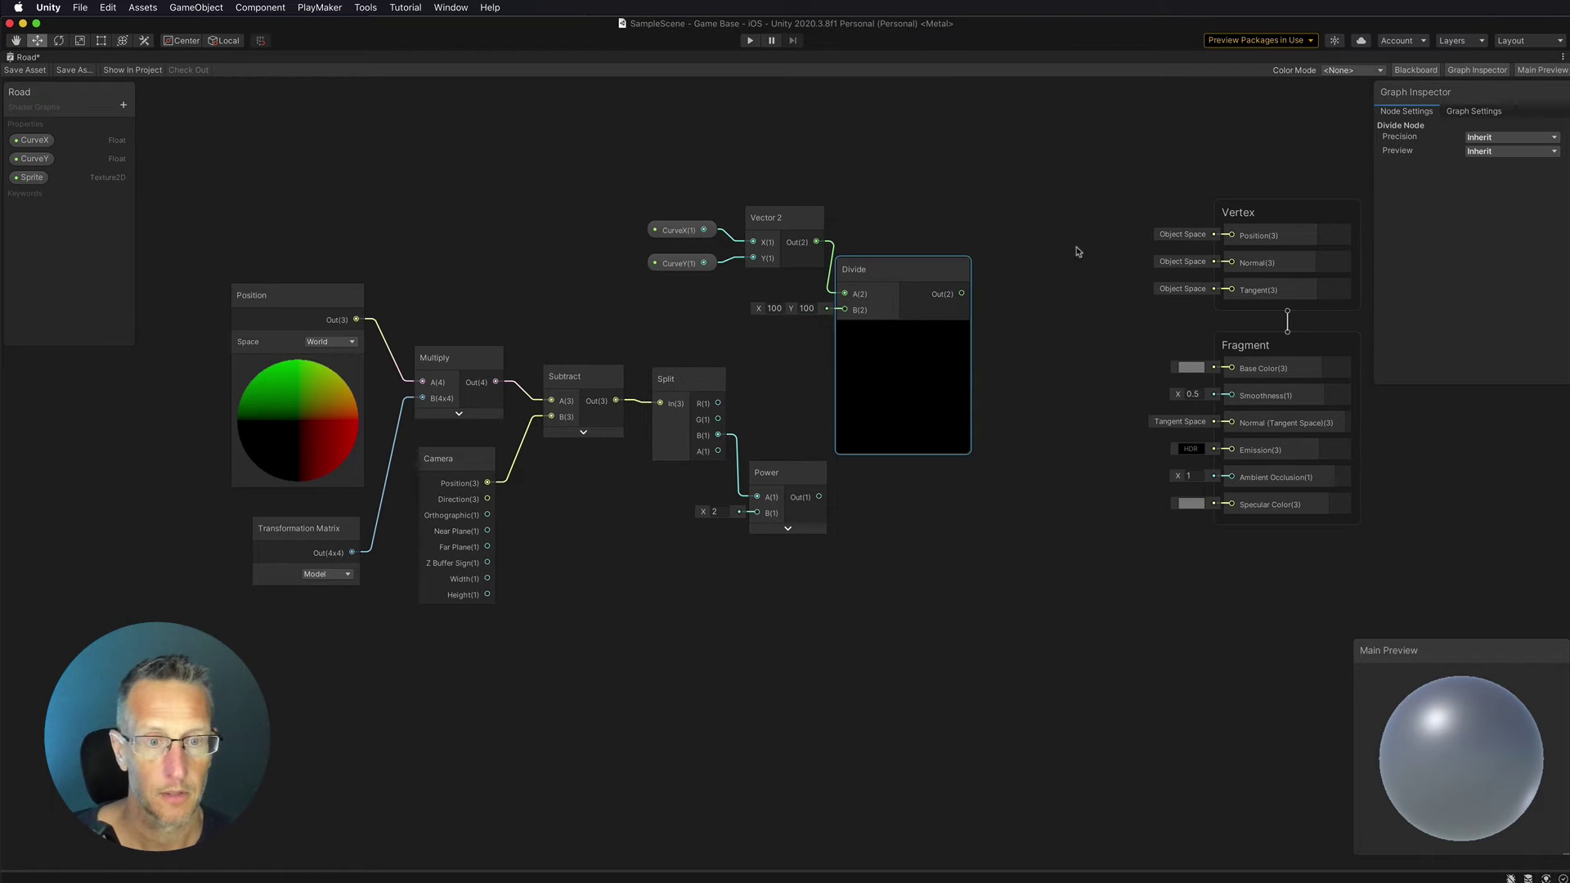
click(902, 326)
drag(883, 262, 899, 247)
drag(940, 320, 642, 205)
drag(861, 263, 778, 300)
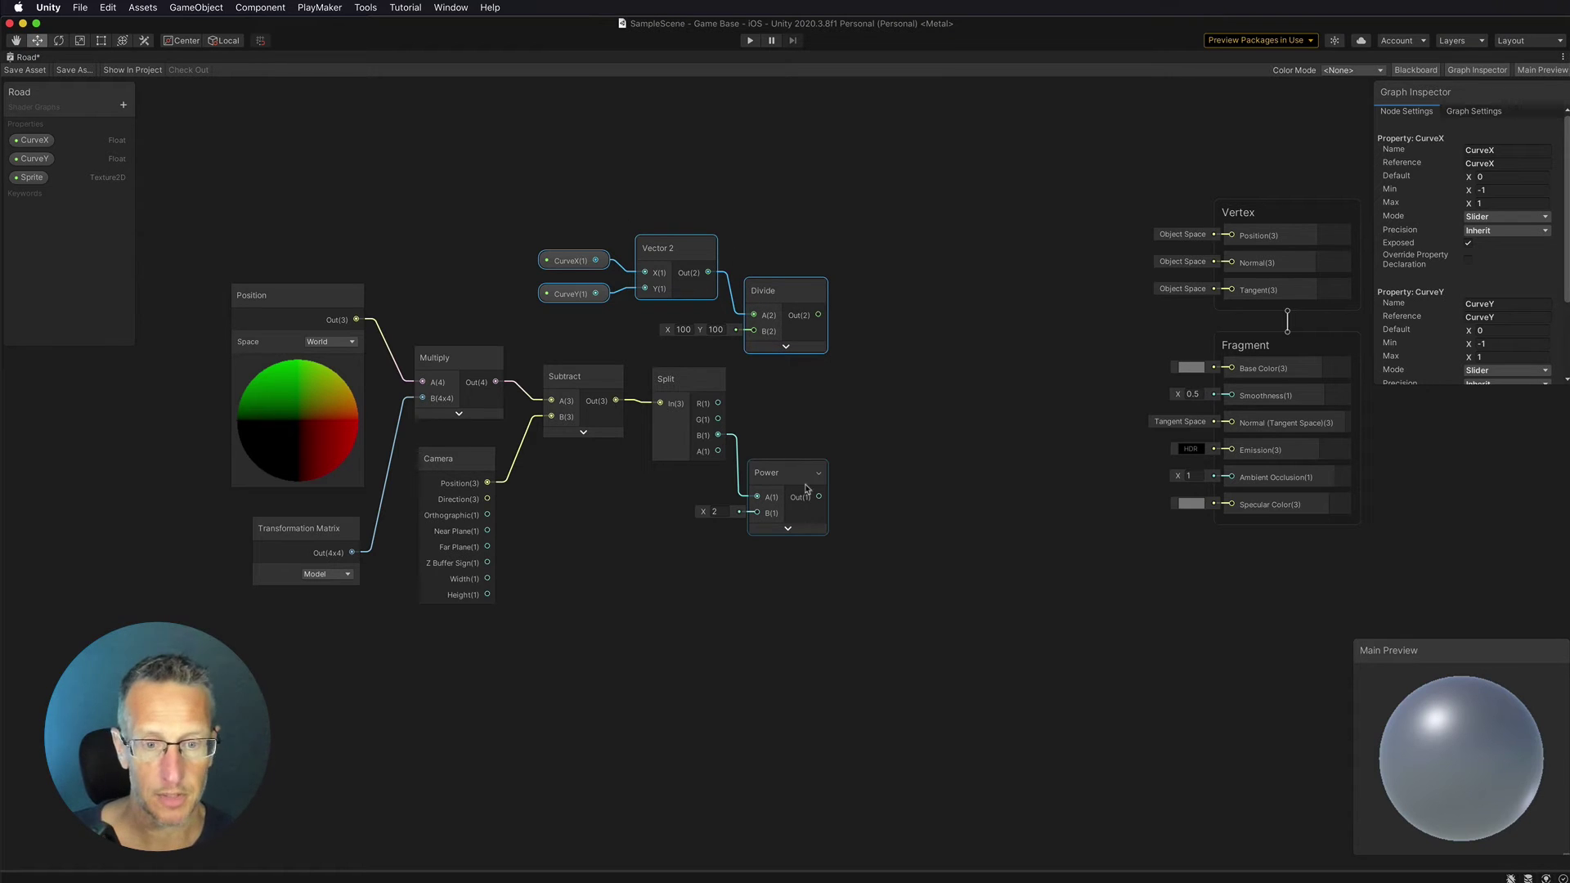
click(842, 331)
Add a Multiply node with Divide's output as A and Power's output as B, preview collapsed.
right_click(856, 345)
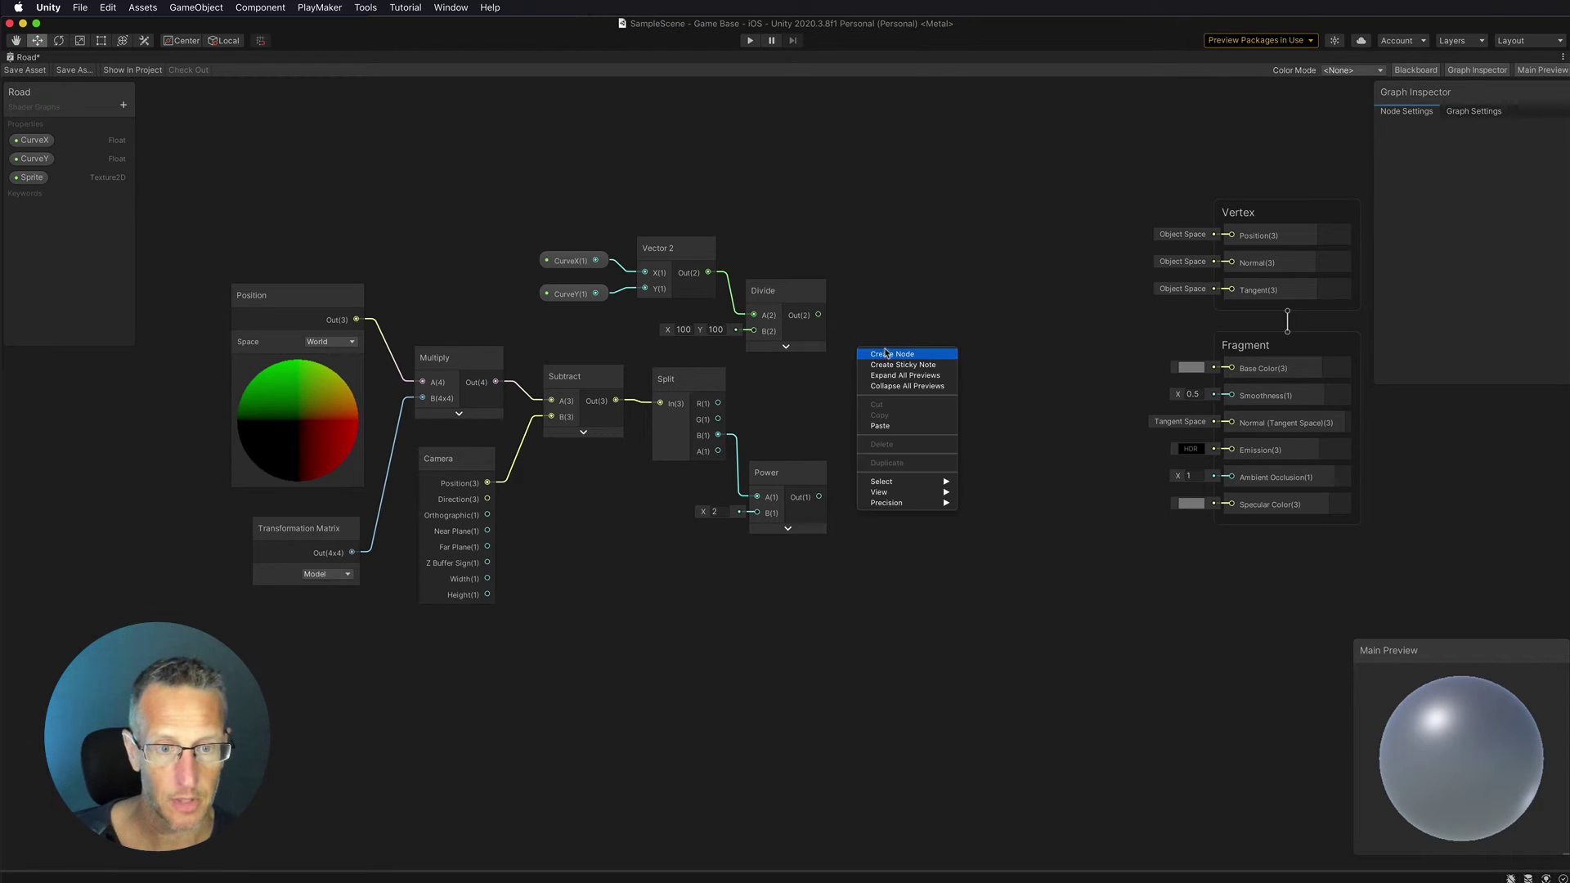
click(885, 353)
text(multiply)
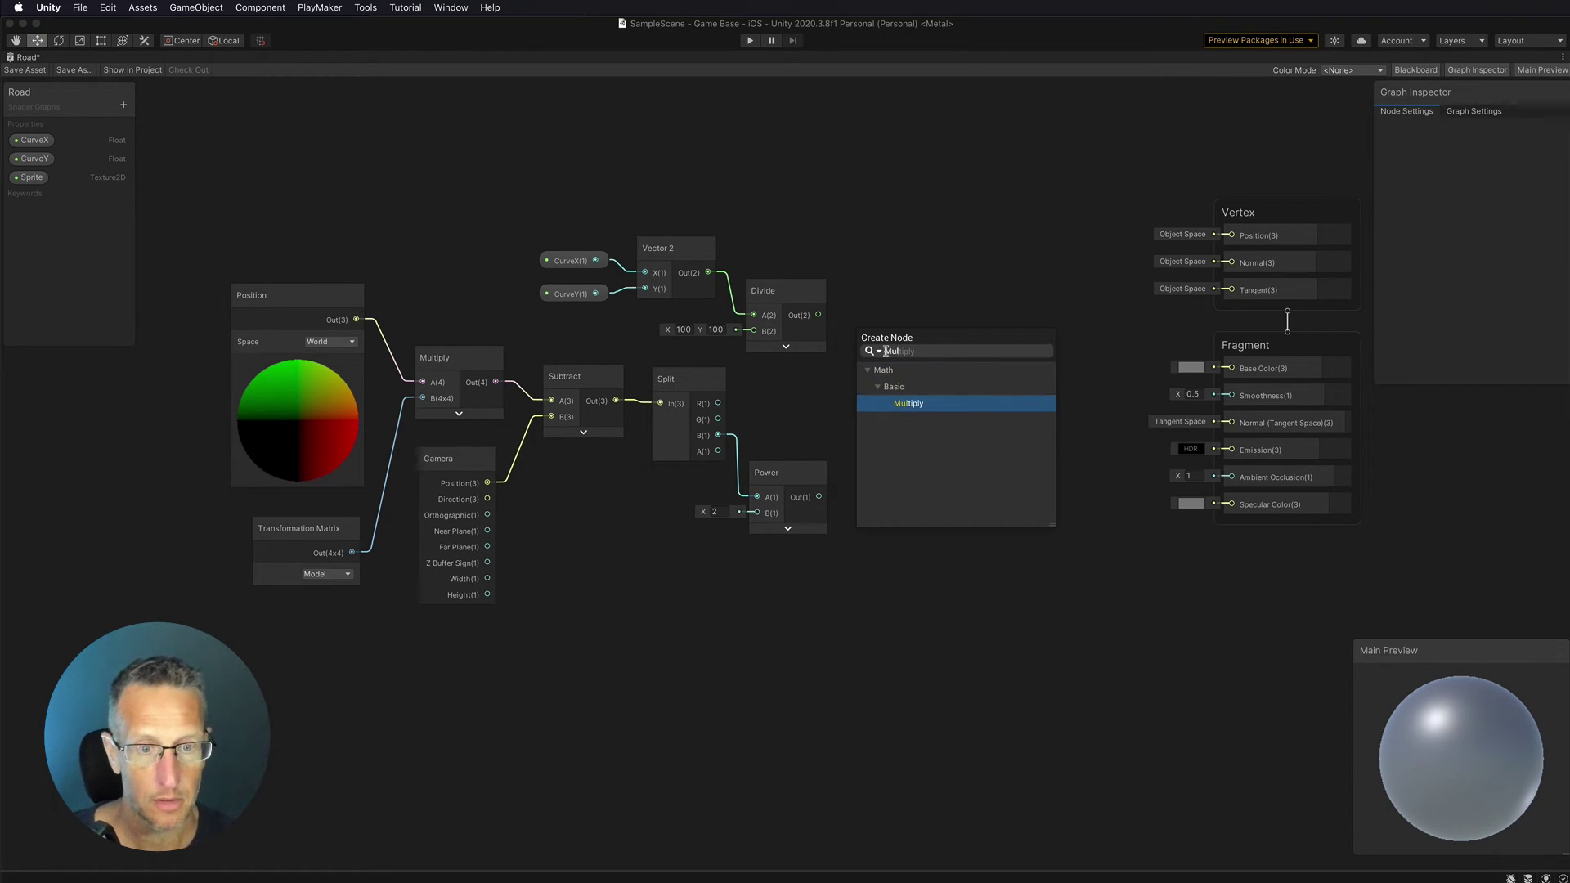
key(Return)
drag(818, 319, 867, 391)
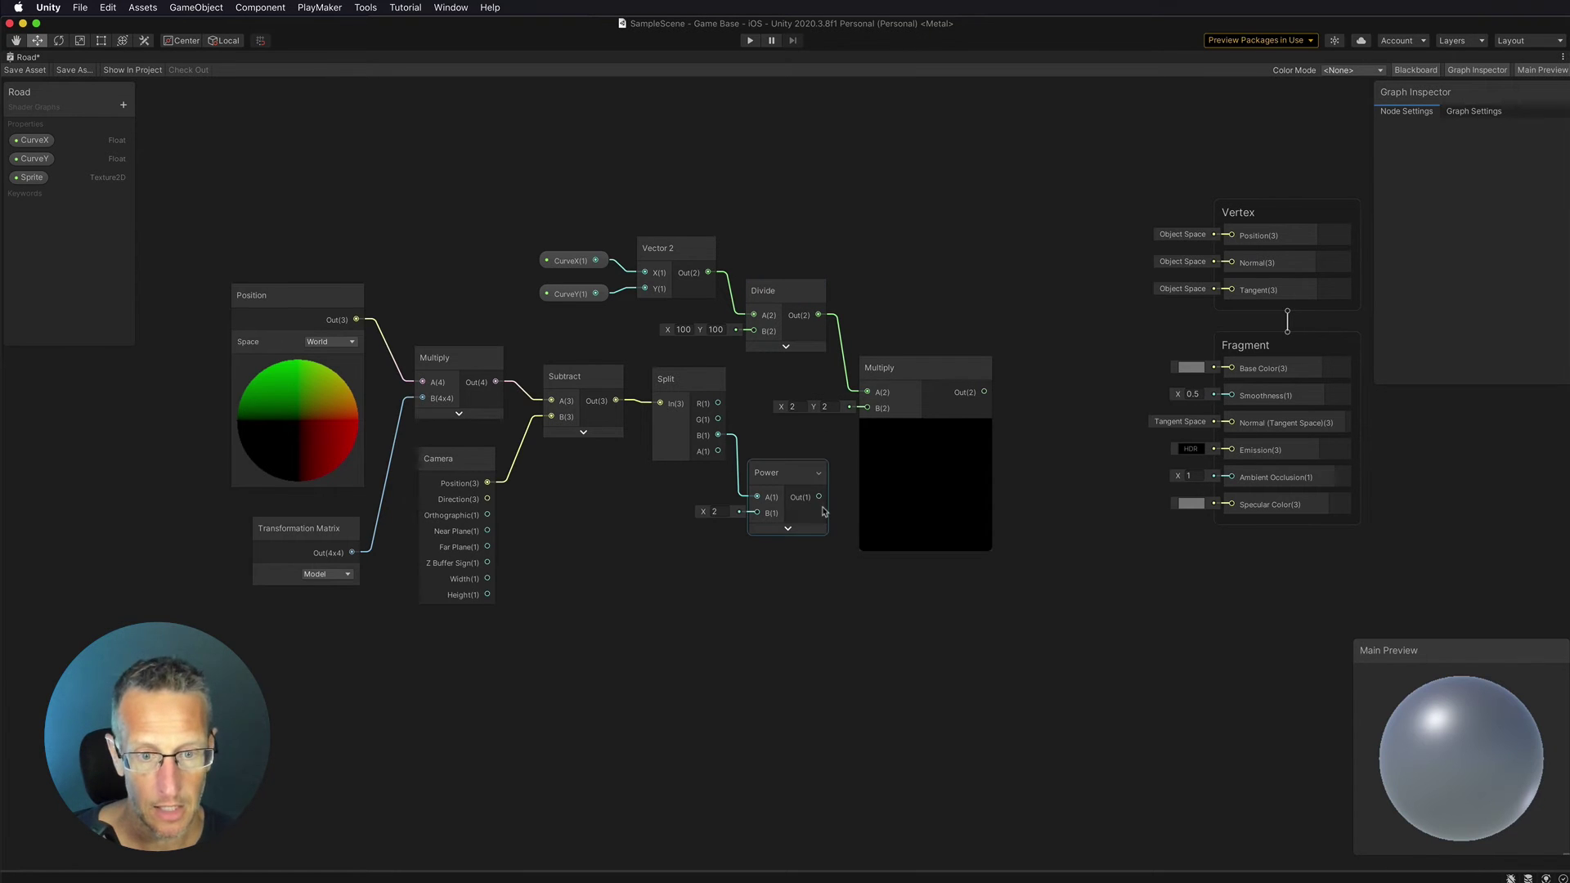
drag(820, 500, 868, 408)
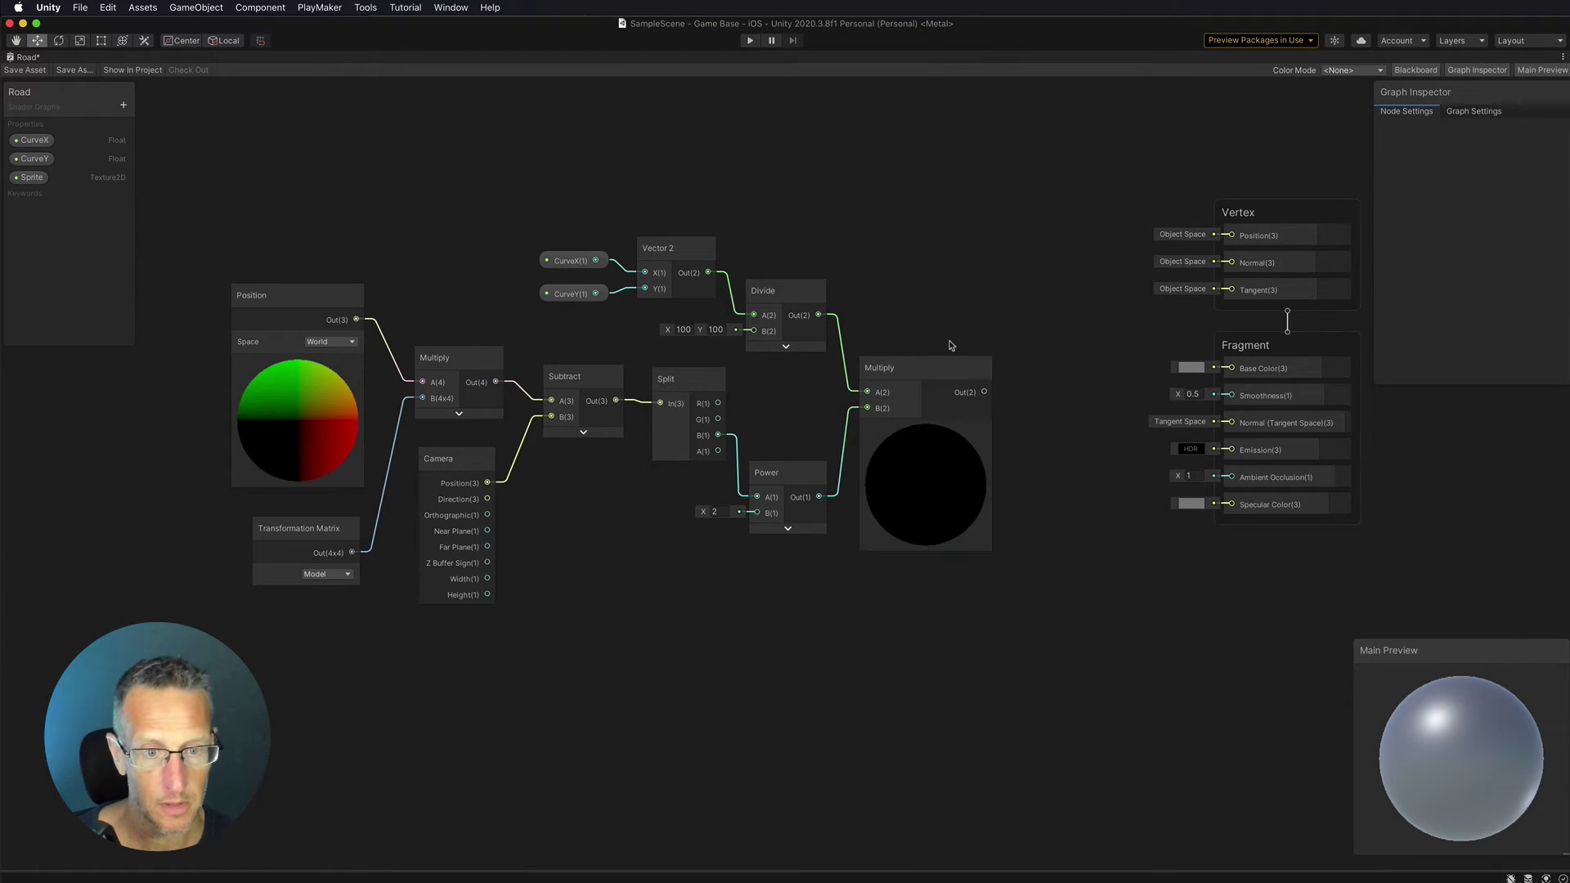
click(913, 371)
click(925, 428)
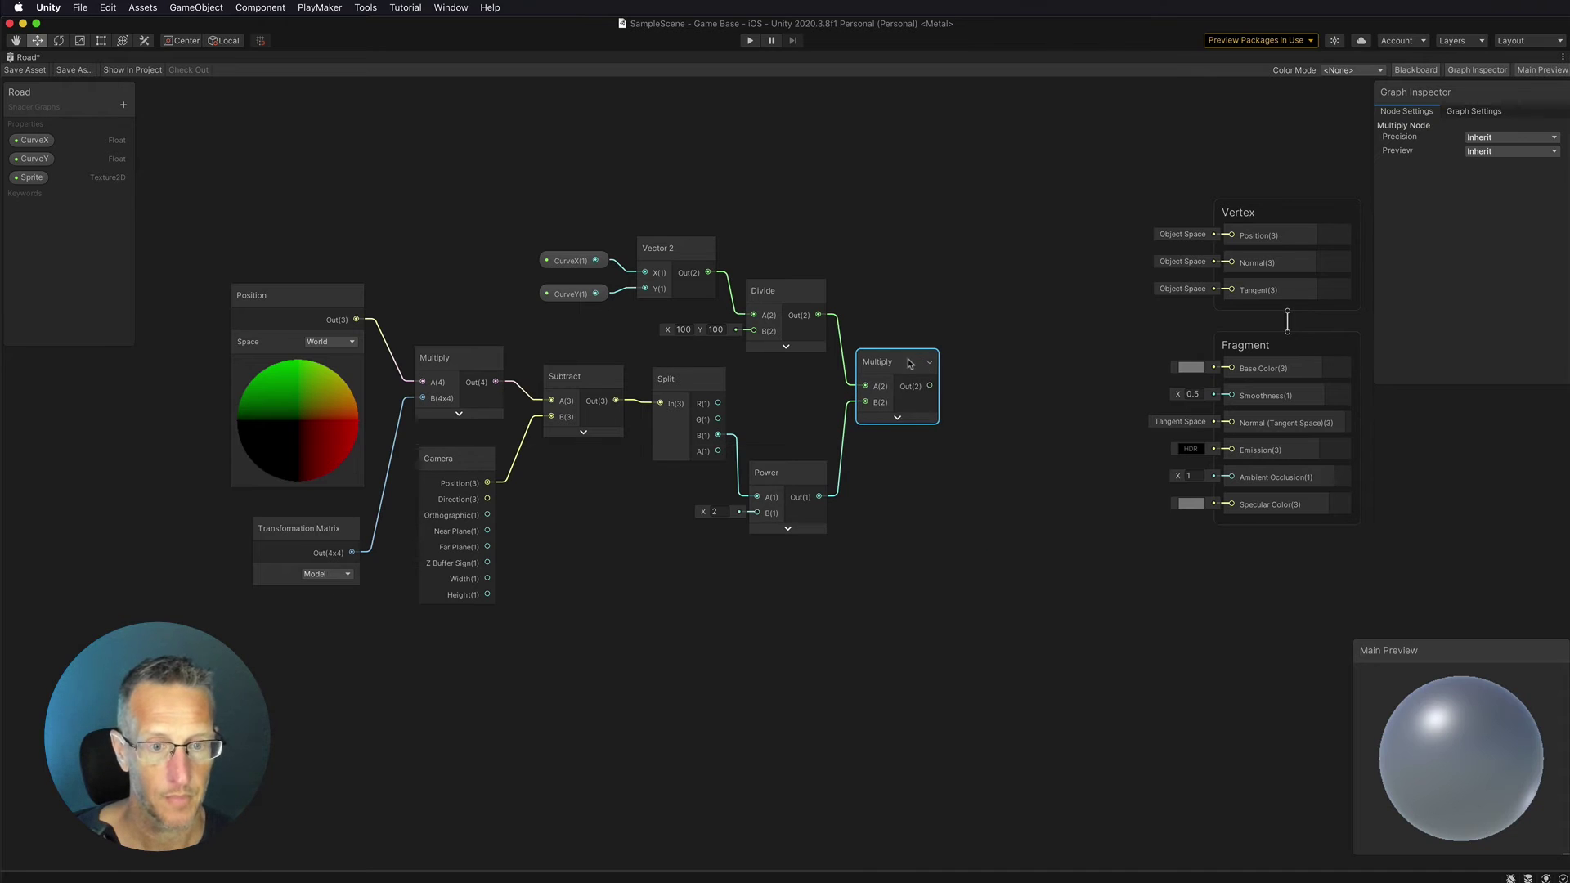
drag(908, 370, 910, 383)
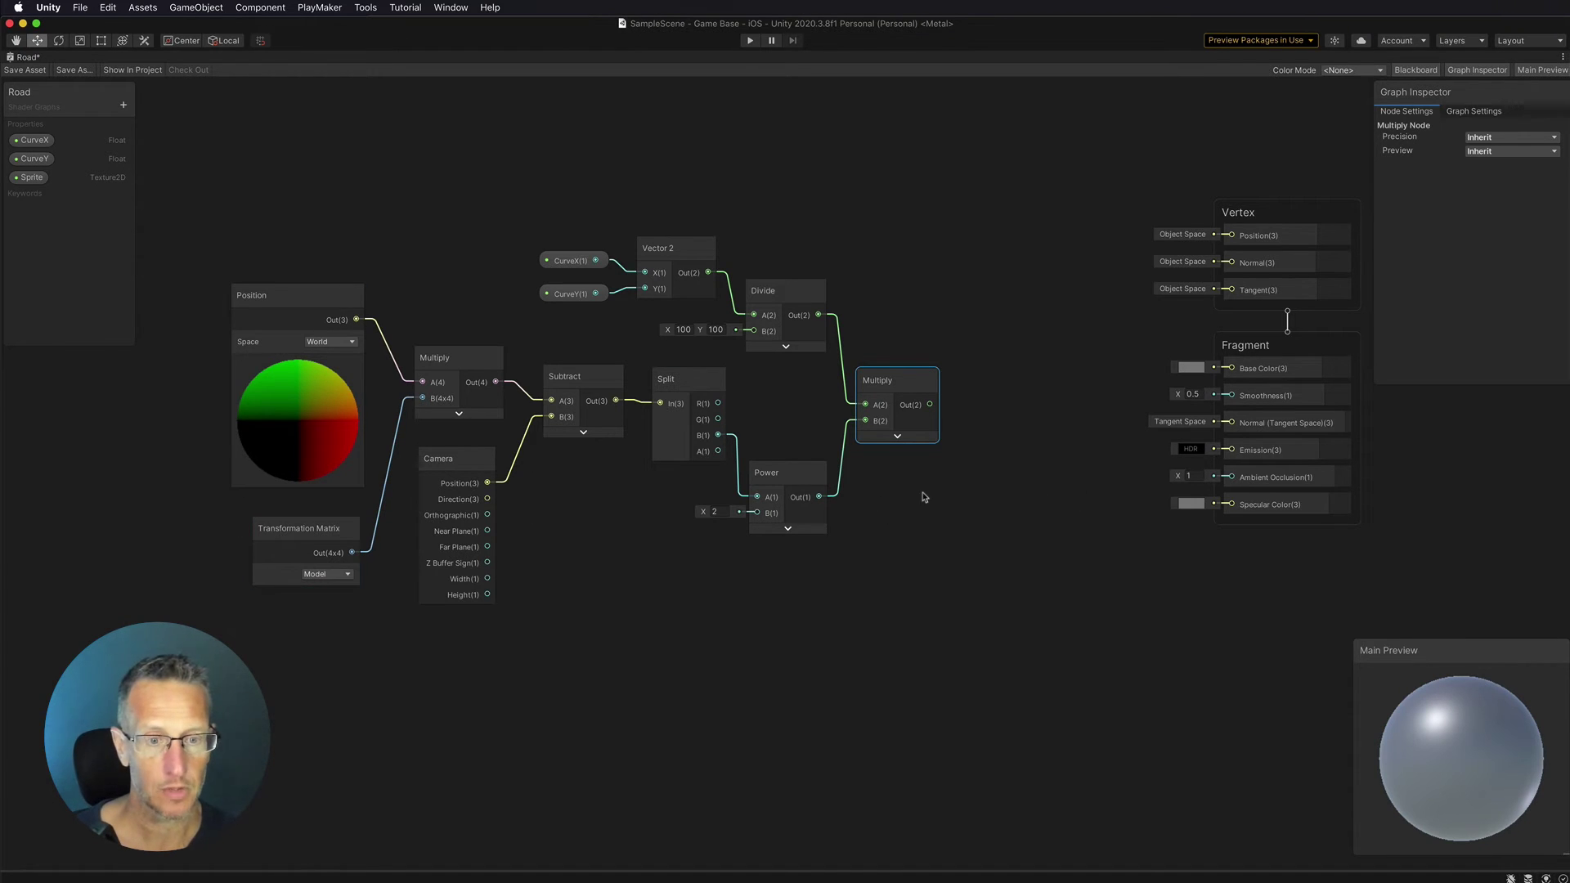
right_click(879, 483)
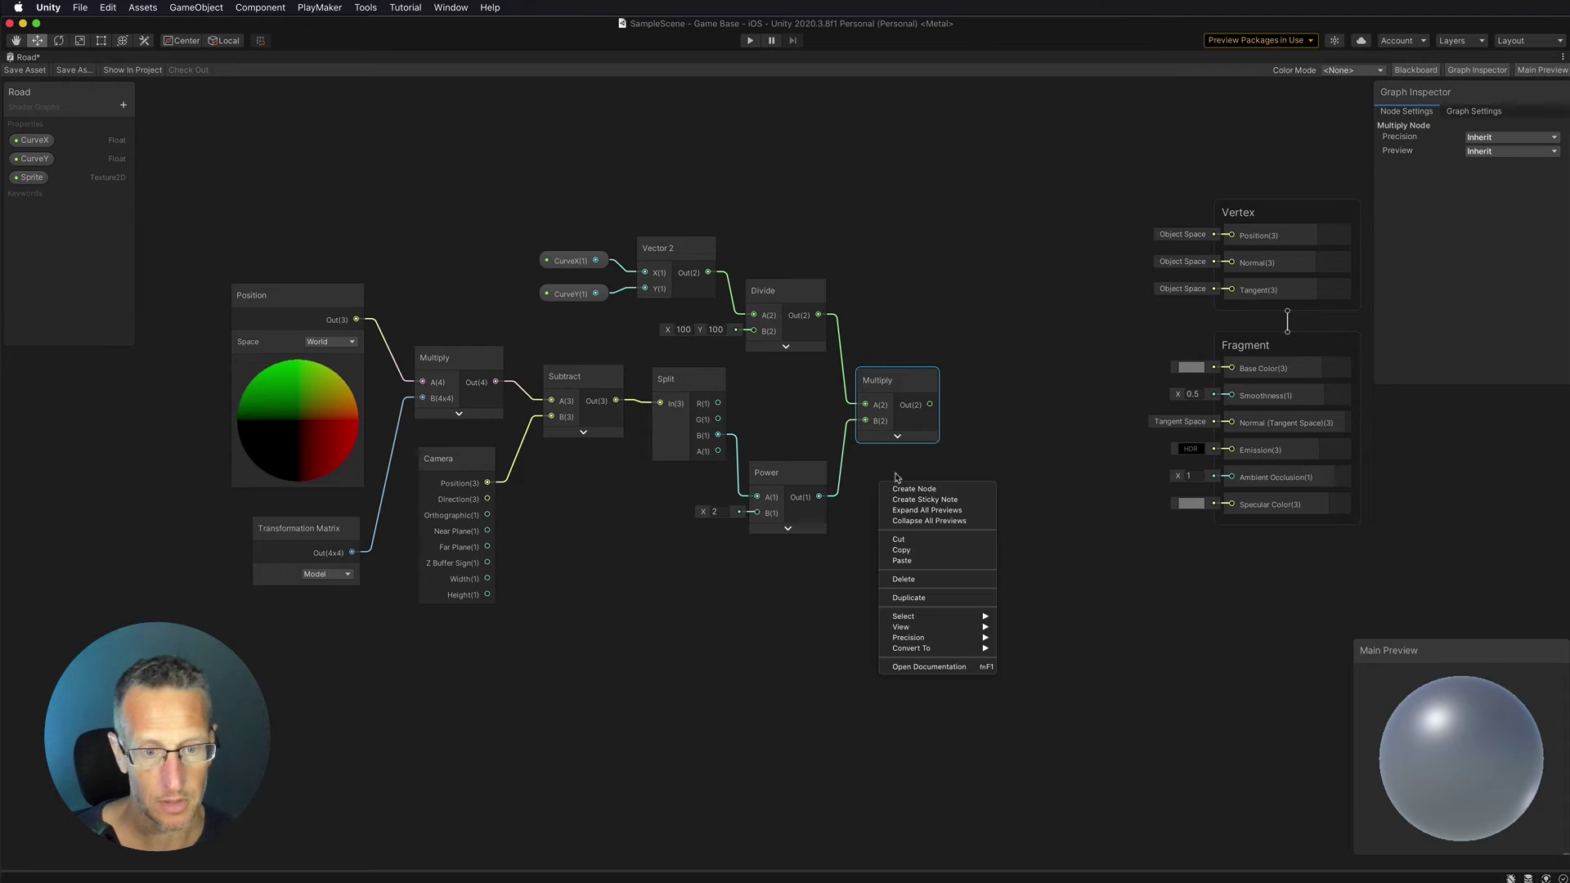
Add an Inverse Model Transformation Matrix node below the curve Multiply.
click(910, 487)
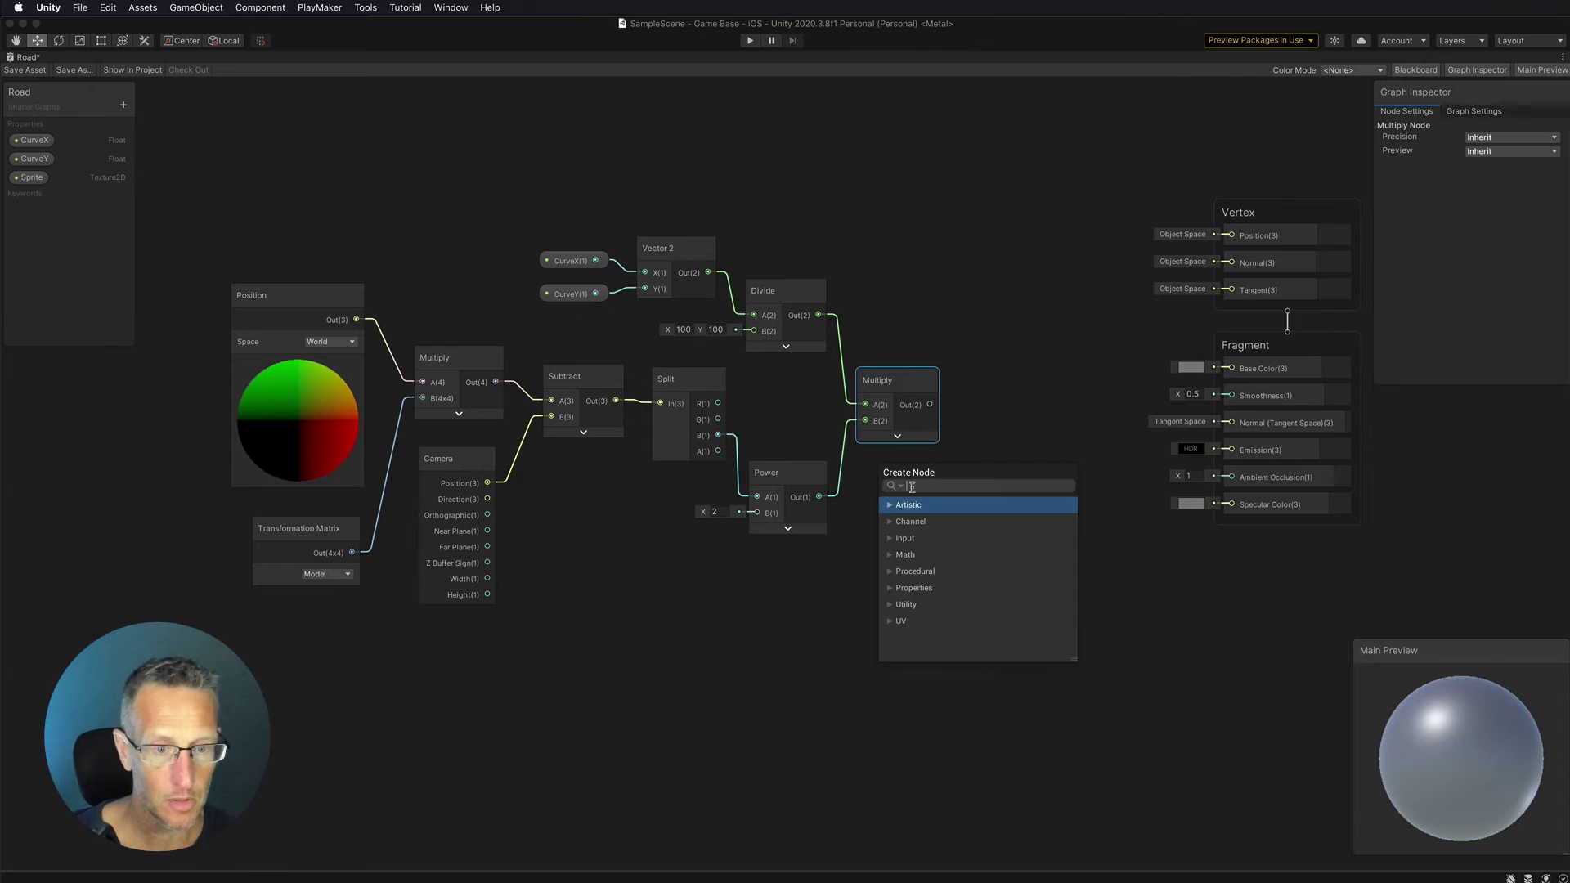
text(tran)
key(Up)
key(Up)
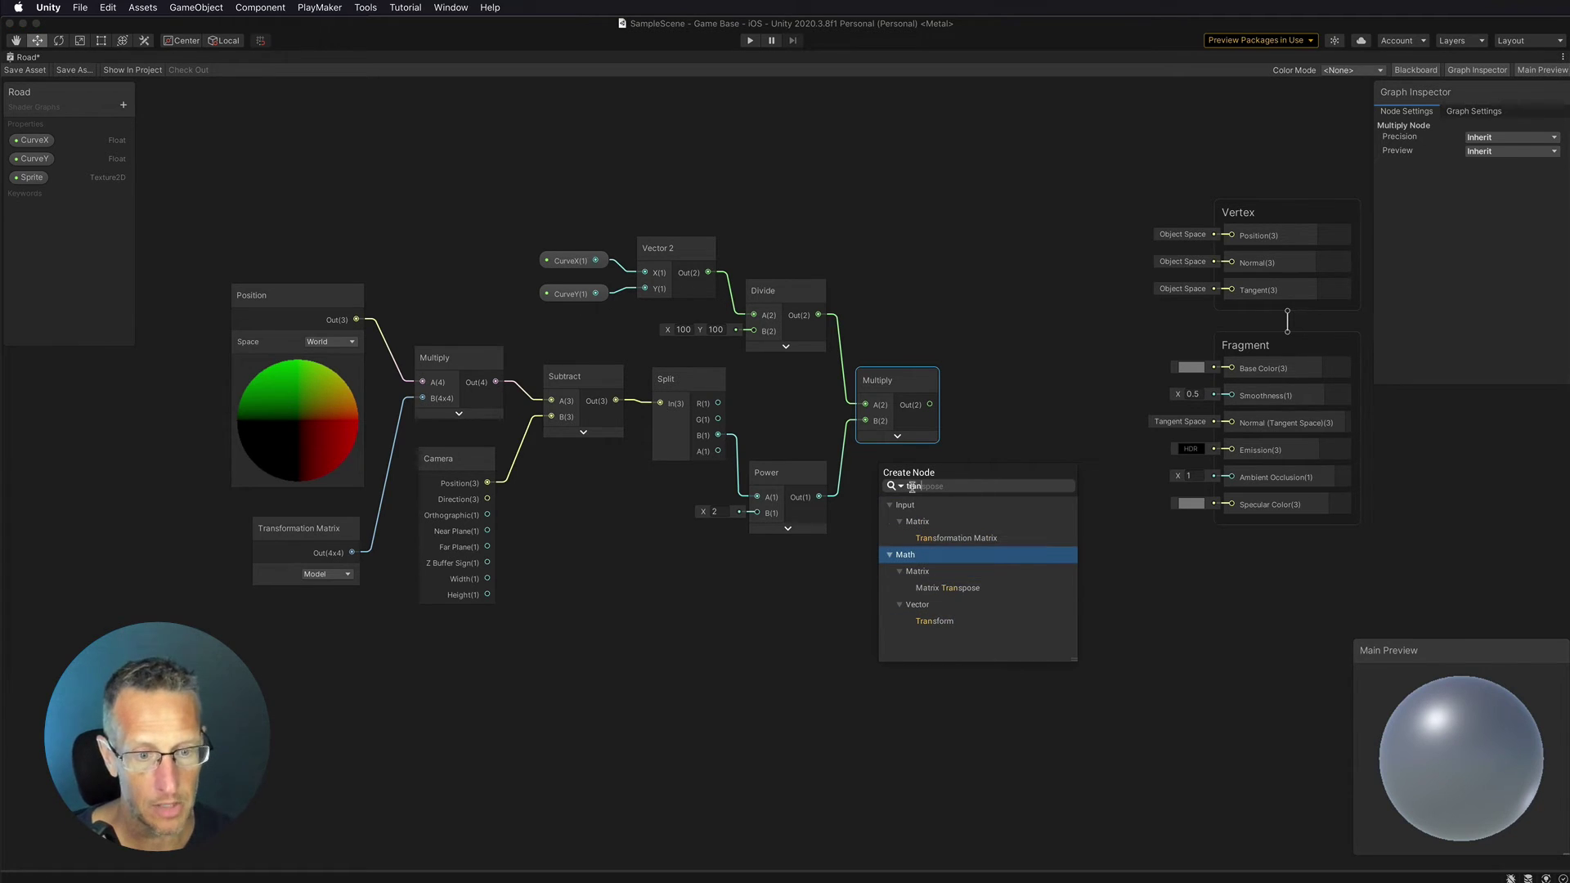
key(Up)
key(Return)
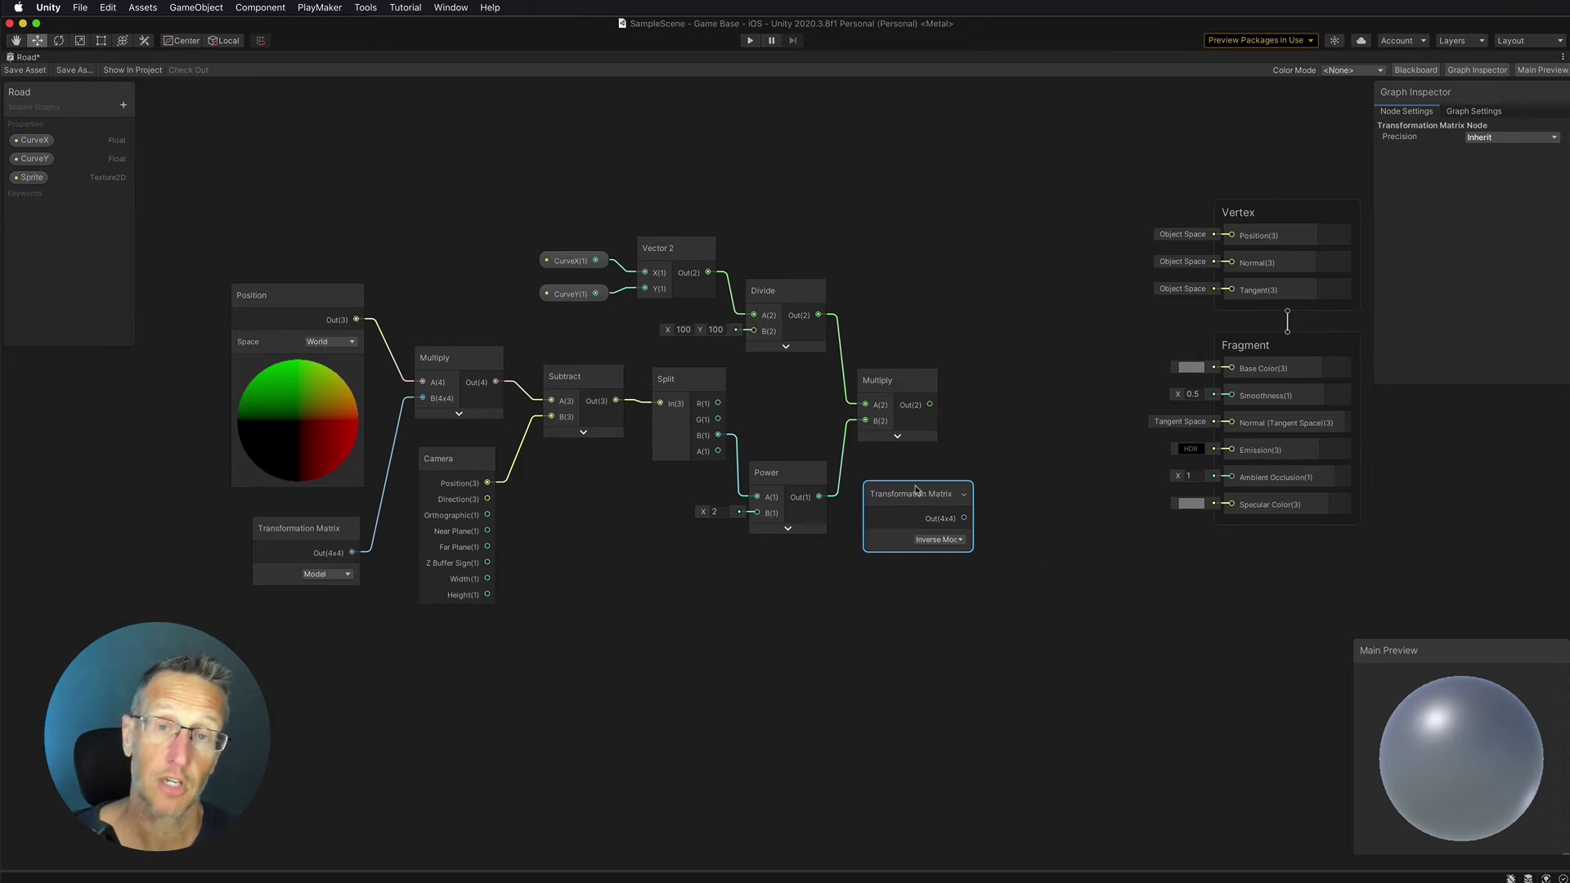
drag(927, 497, 901, 559)
Add a second Multiply node and shift the whole node network left and down.
right_click(982, 426)
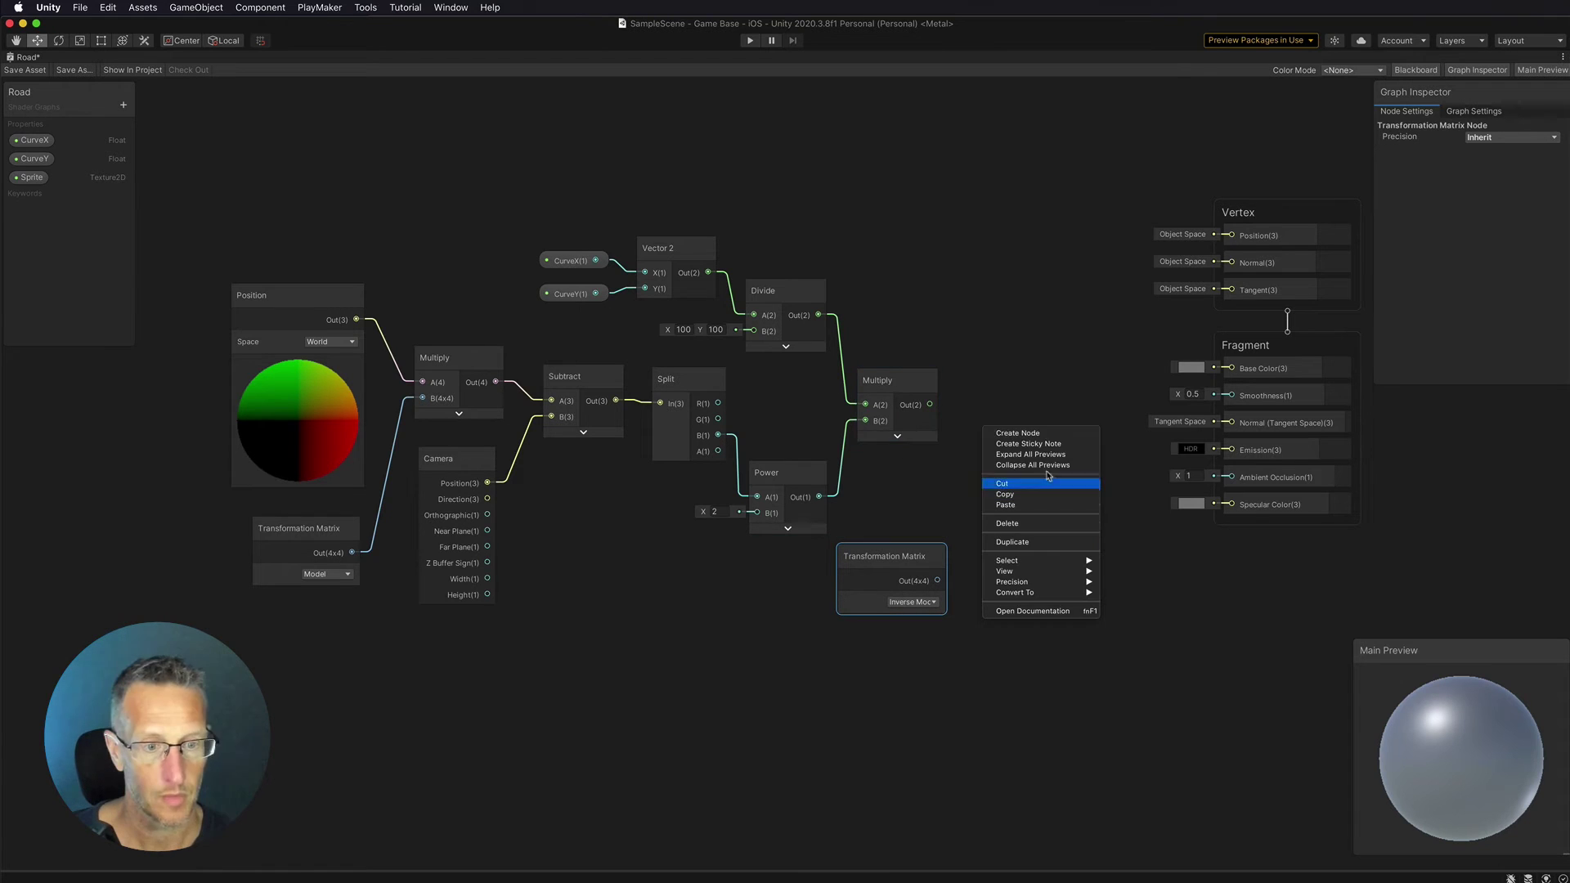
click(1025, 429)
text(mul)
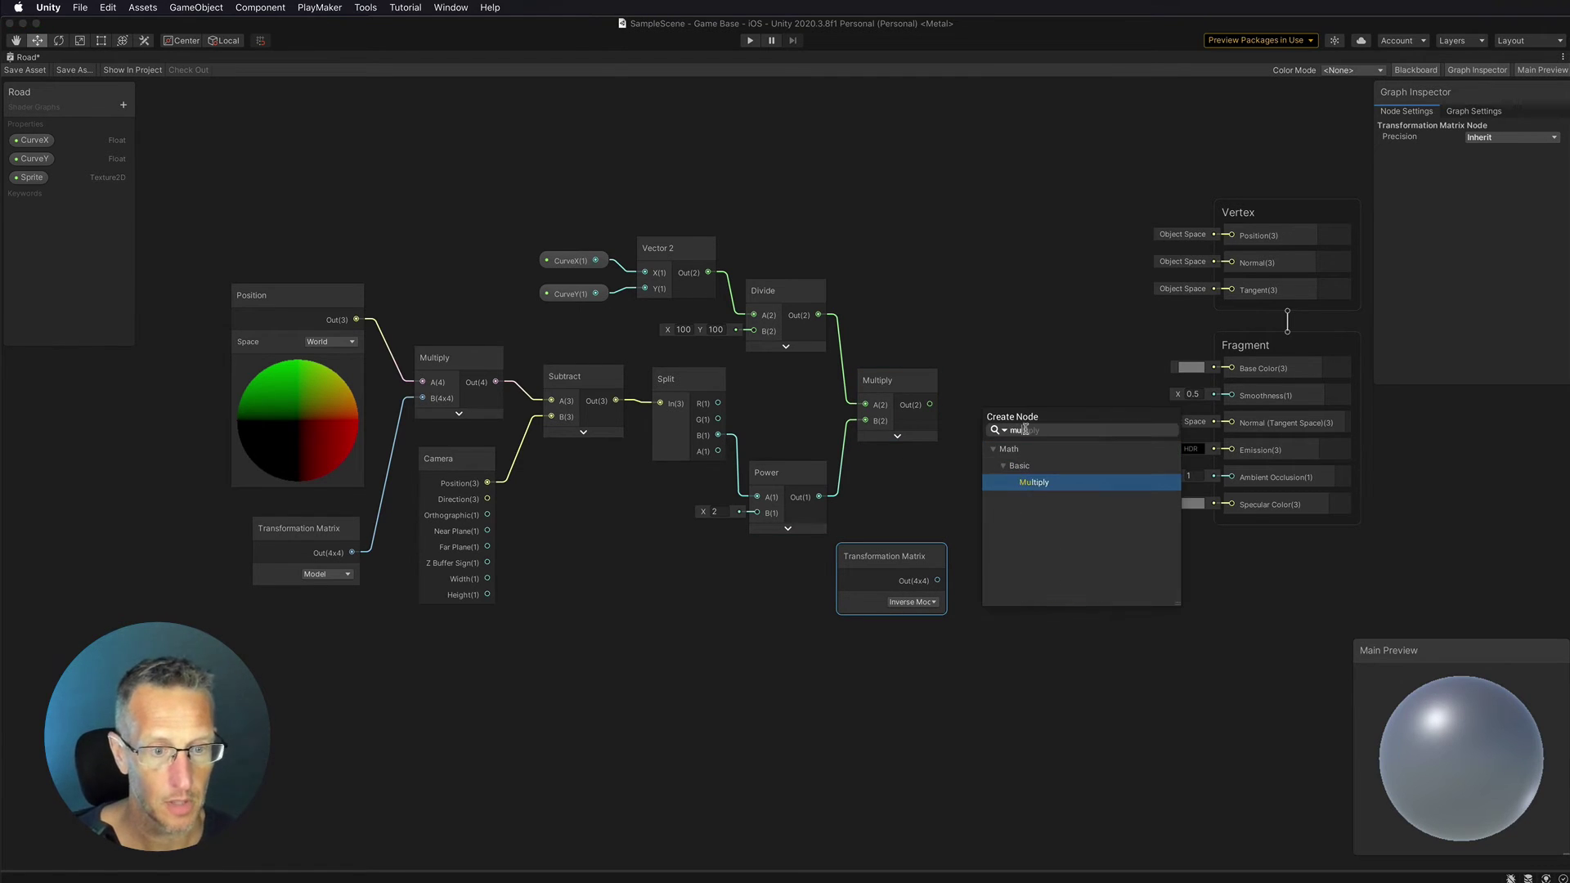
key(Return)
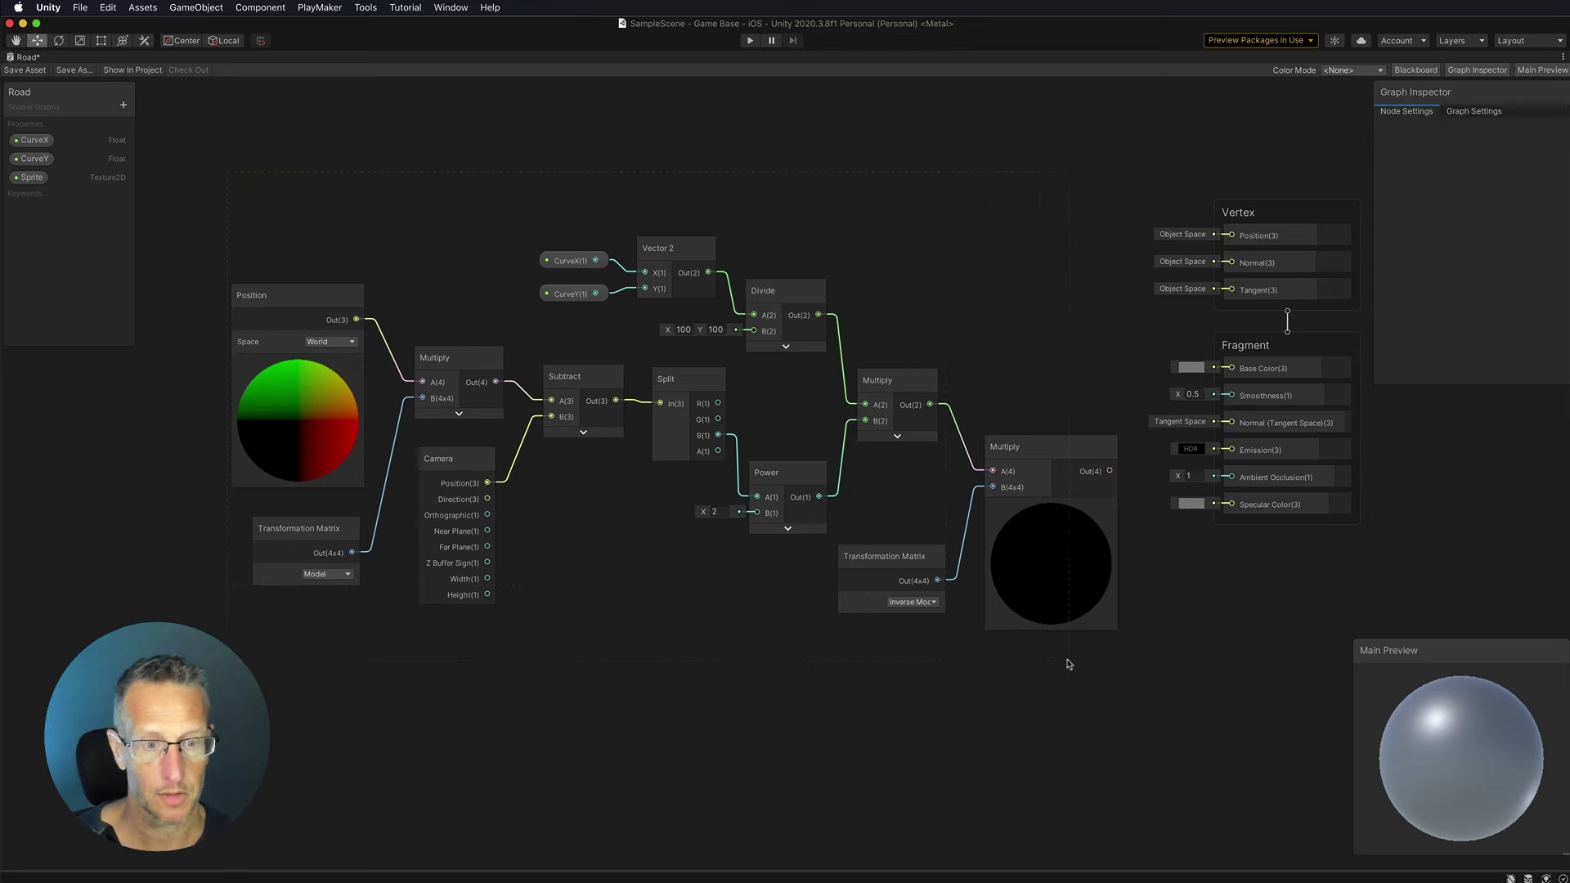
key(super+a)
drag(1041, 462, 898, 532)
click(828, 350)
Create a Position node, set its Space to Object, and collapse its preview.
right_click(839, 301)
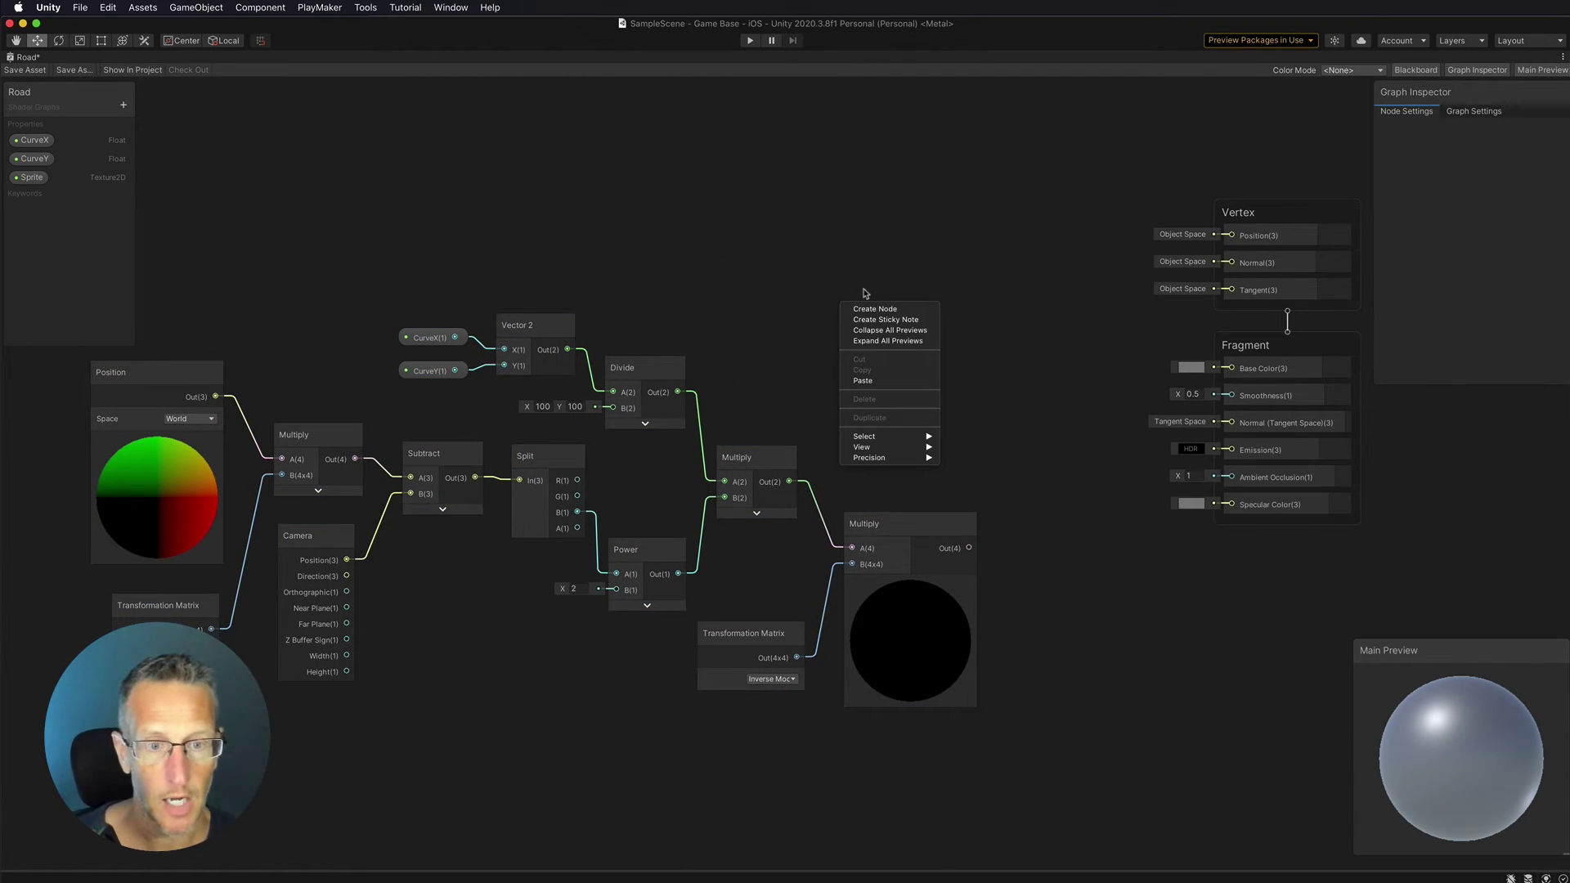
click(867, 308)
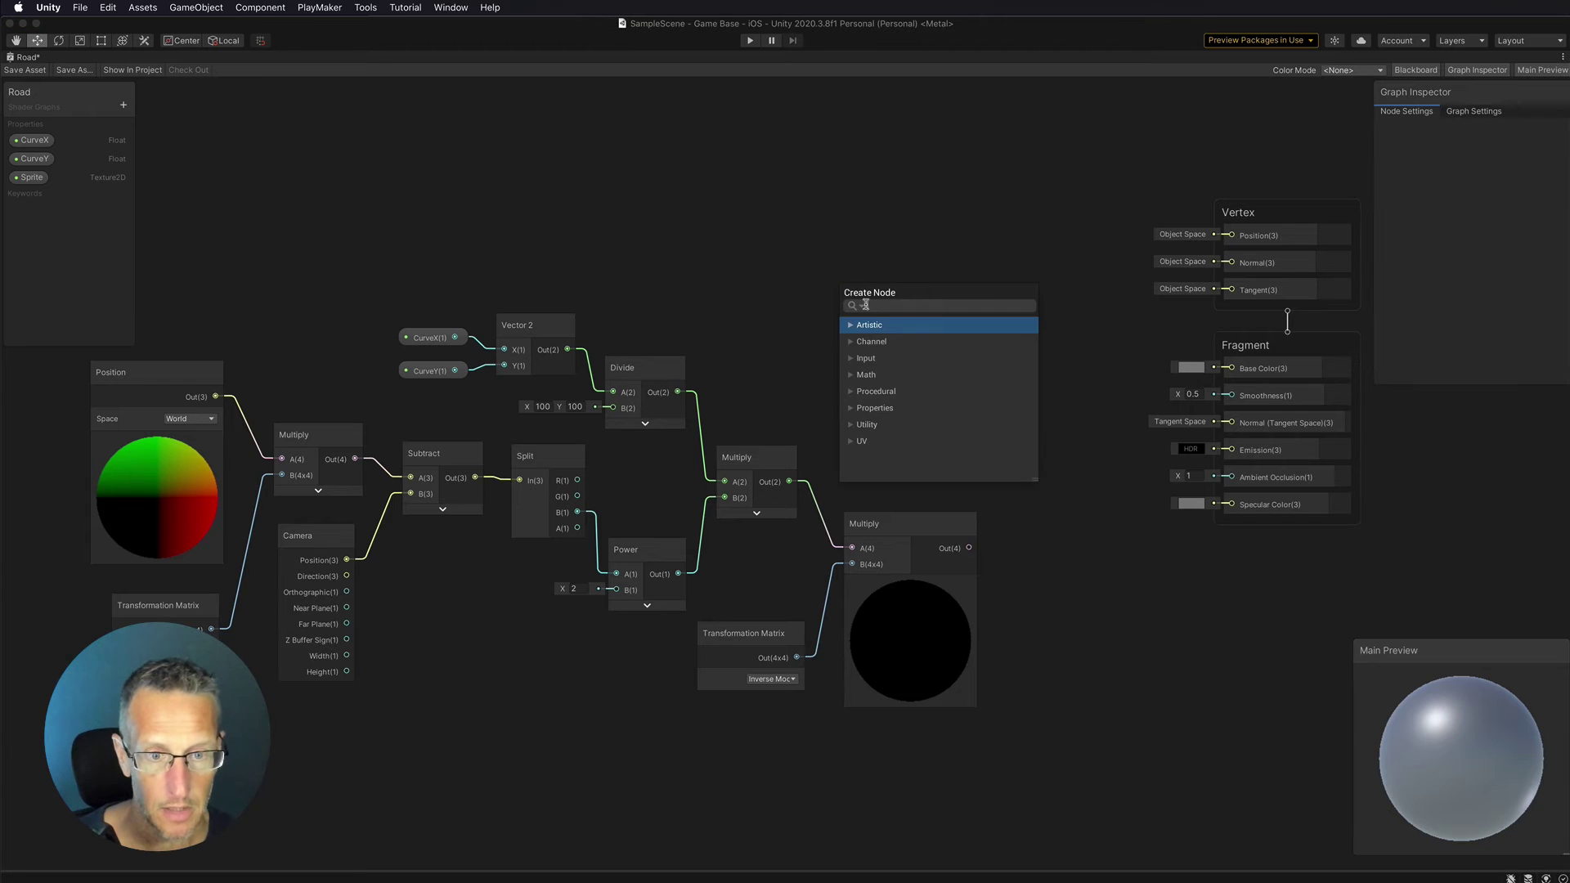
text(pos)
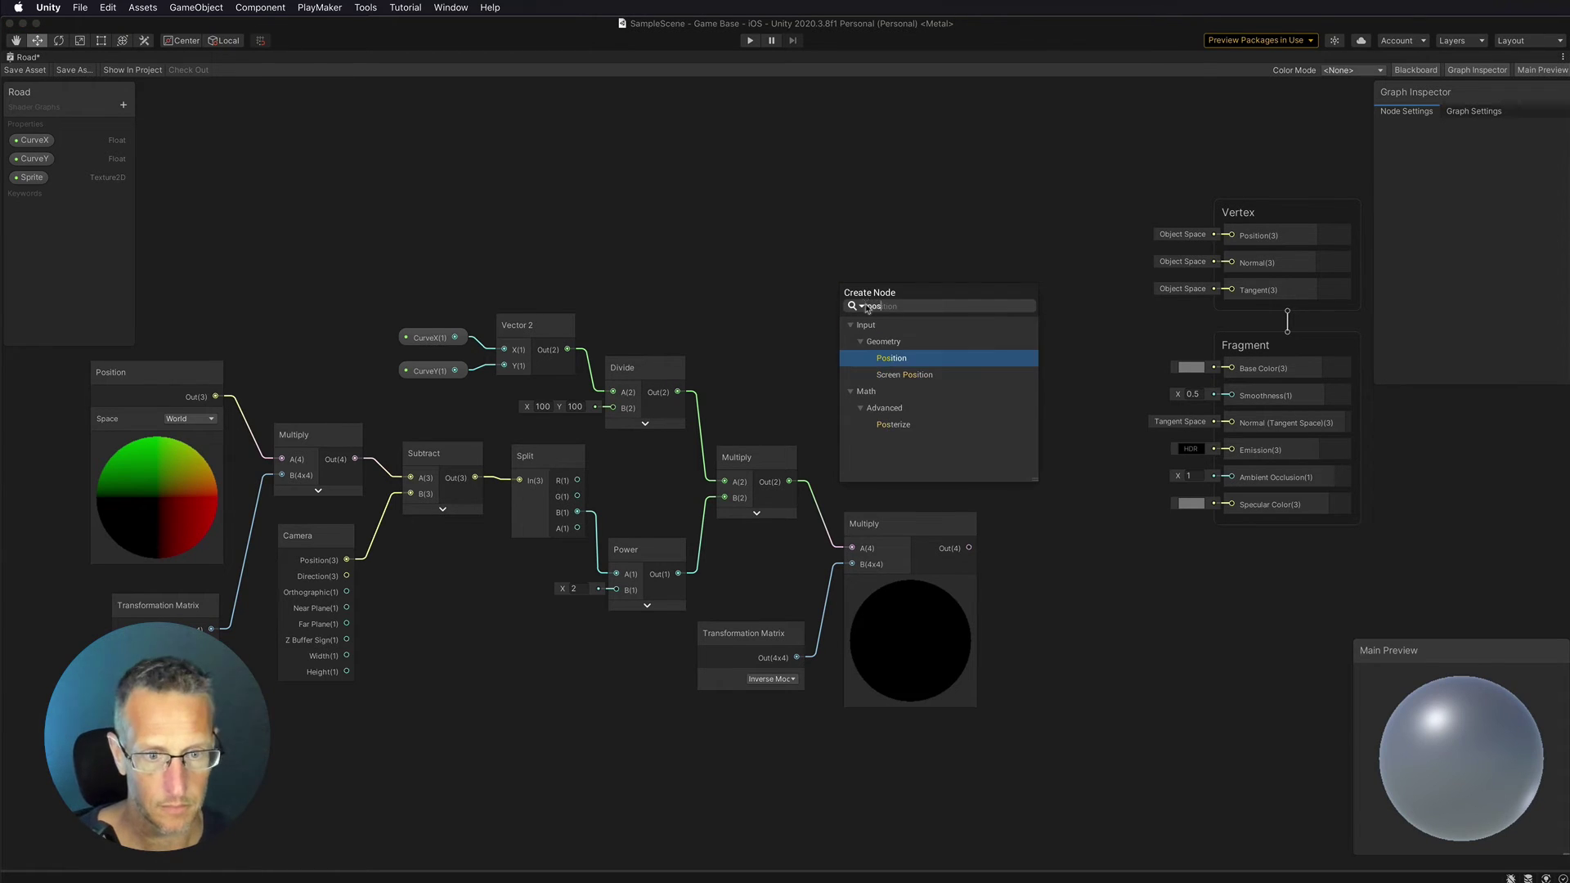
key(Return)
click(924, 318)
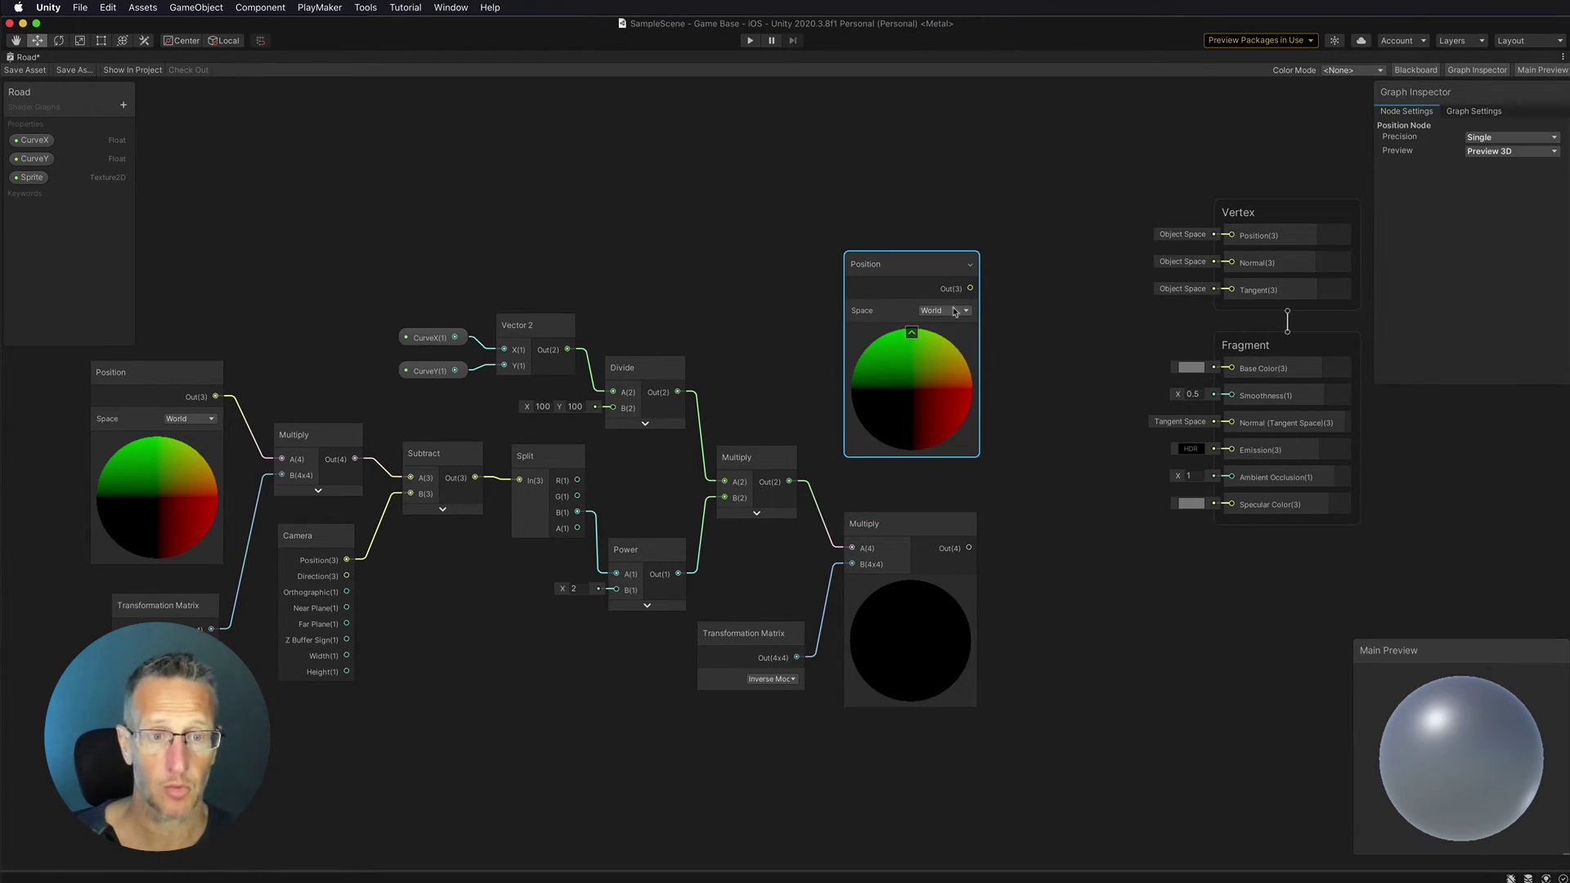
click(955, 312)
click(953, 324)
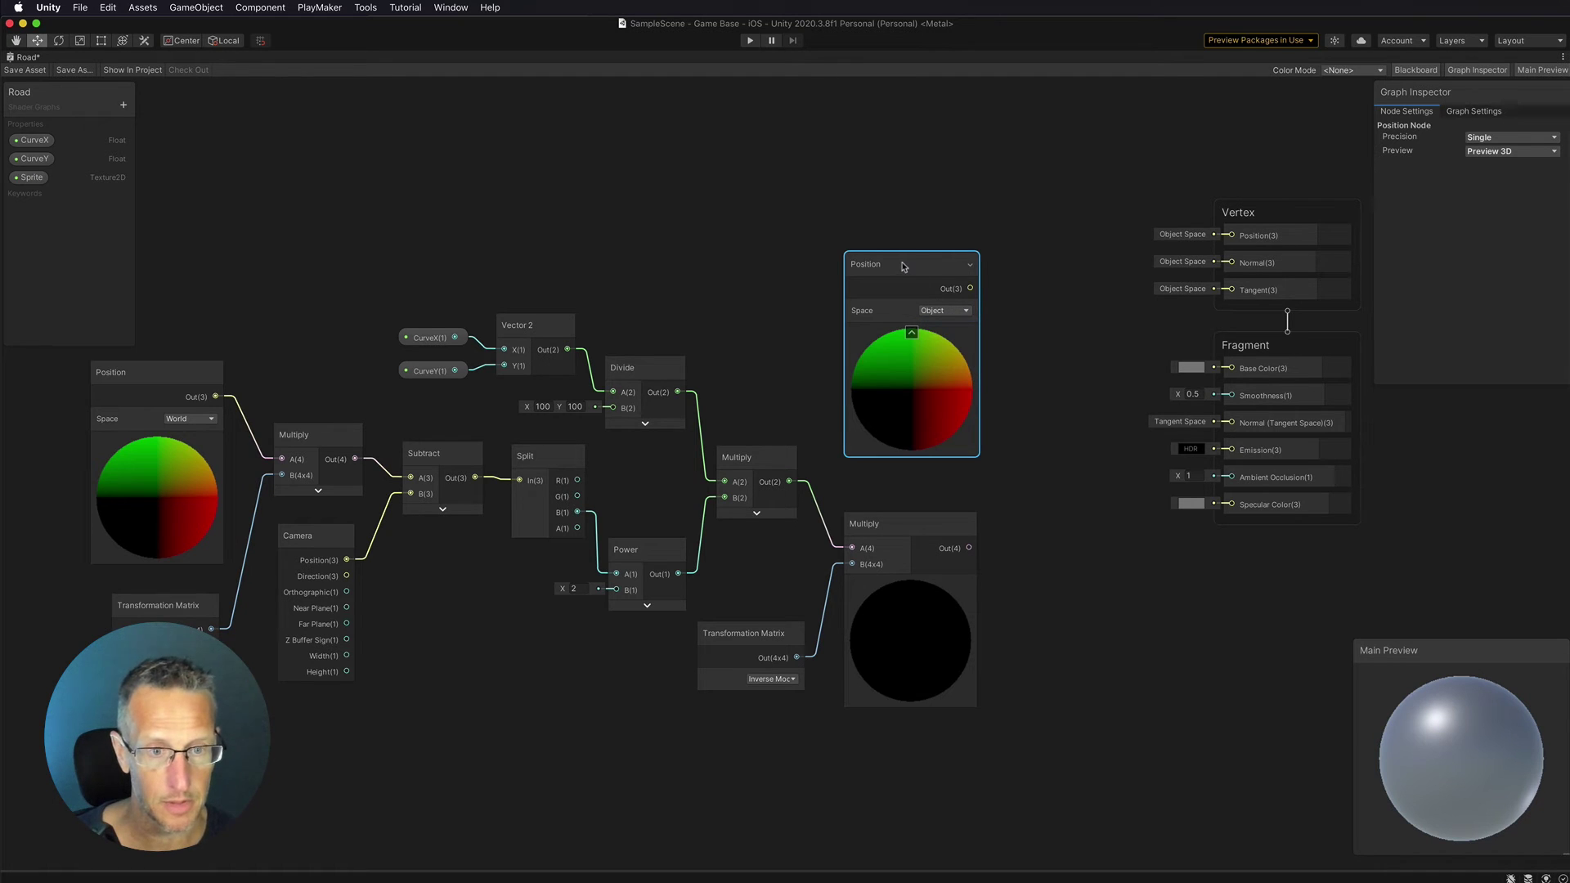
click(912, 333)
right_click(970, 401)
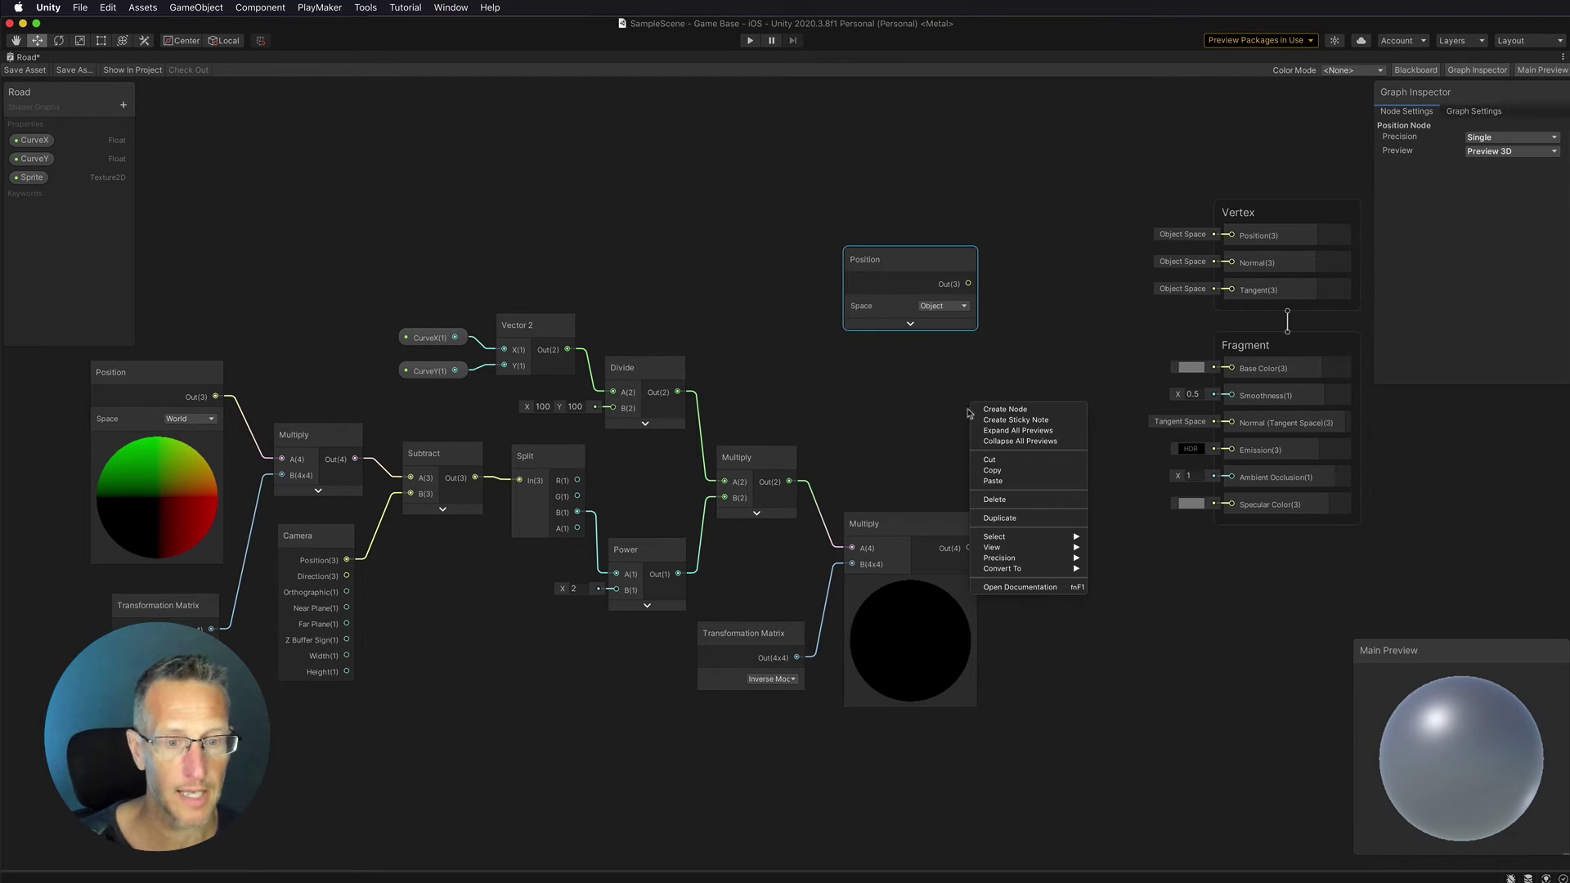
click(880, 254)
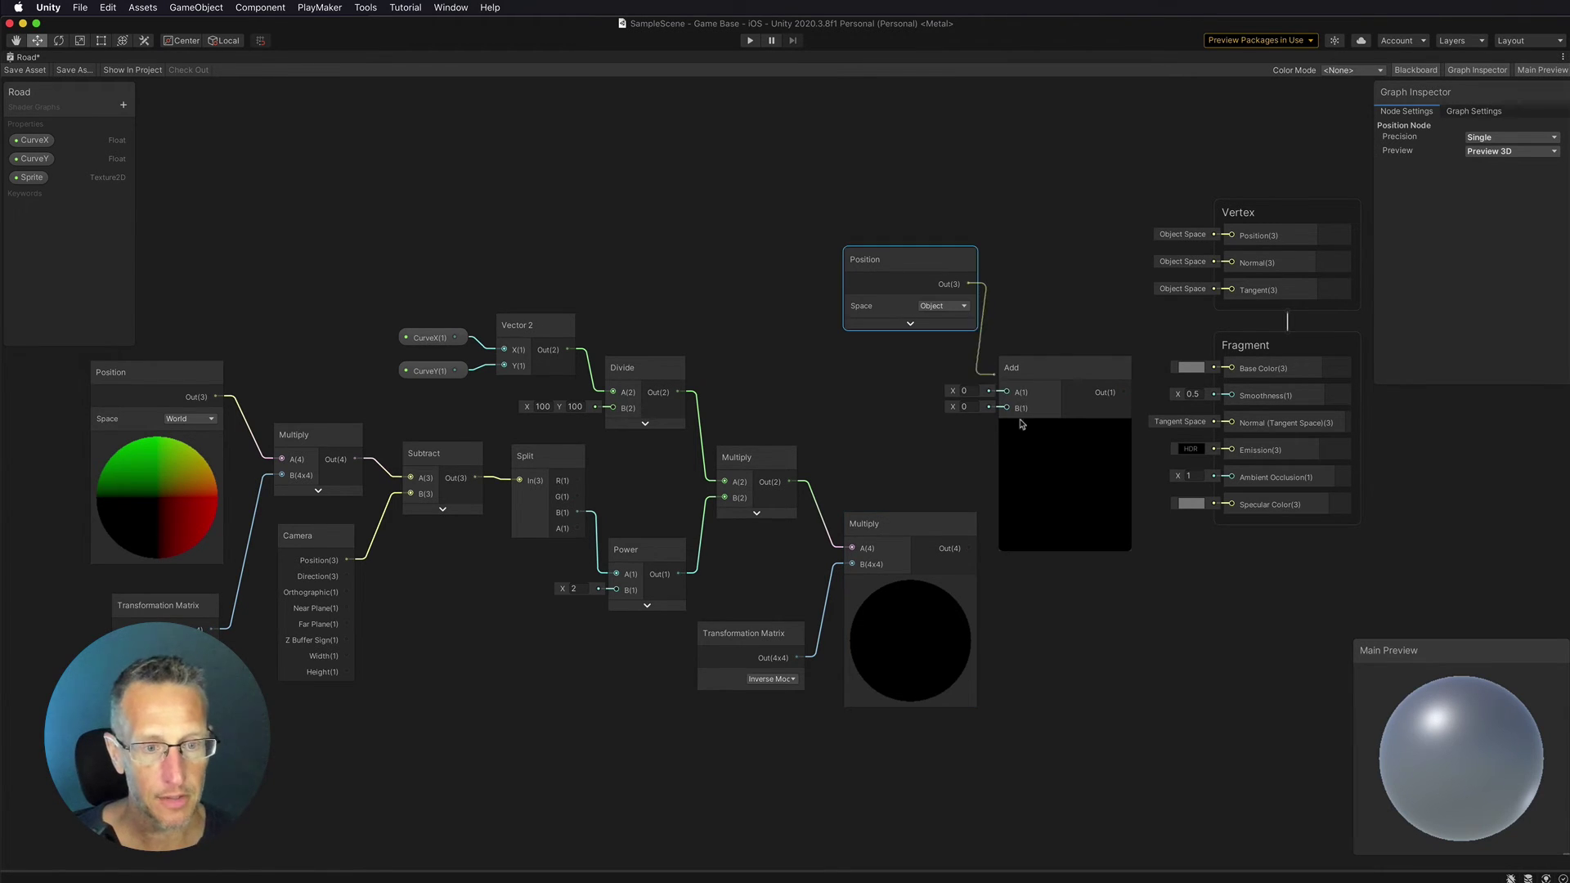
Sum Object Position and the matrix-multiplied offset in an Add node wired to Vertex Position.
drag(969, 284, 1005, 394)
drag(901, 258, 860, 281)
drag(969, 549, 1006, 407)
click(1066, 427)
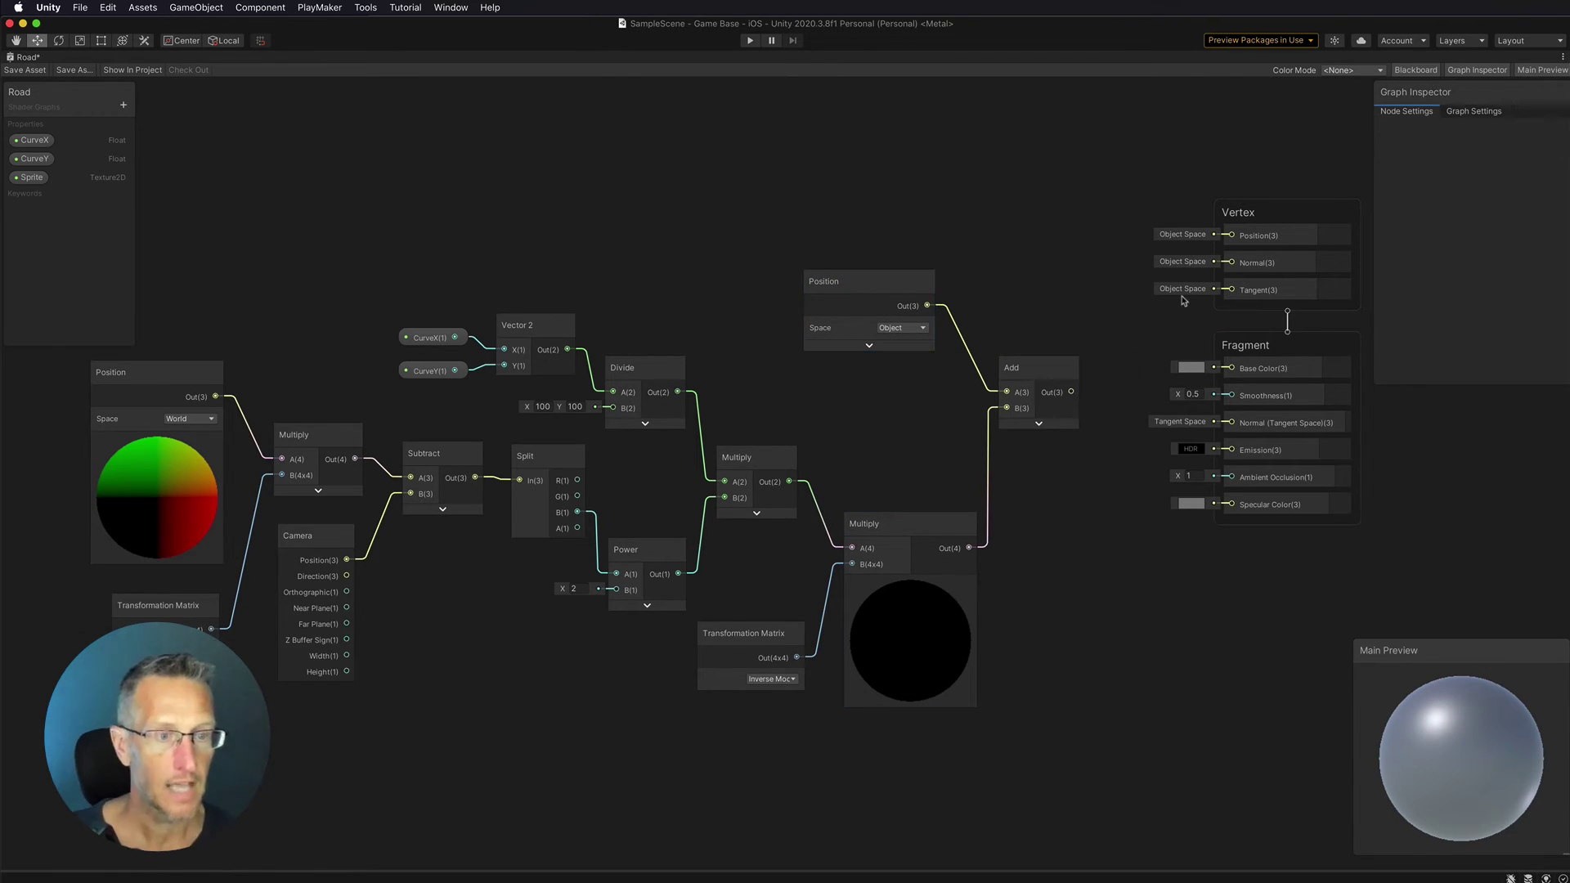
drag(1071, 393, 1231, 234)
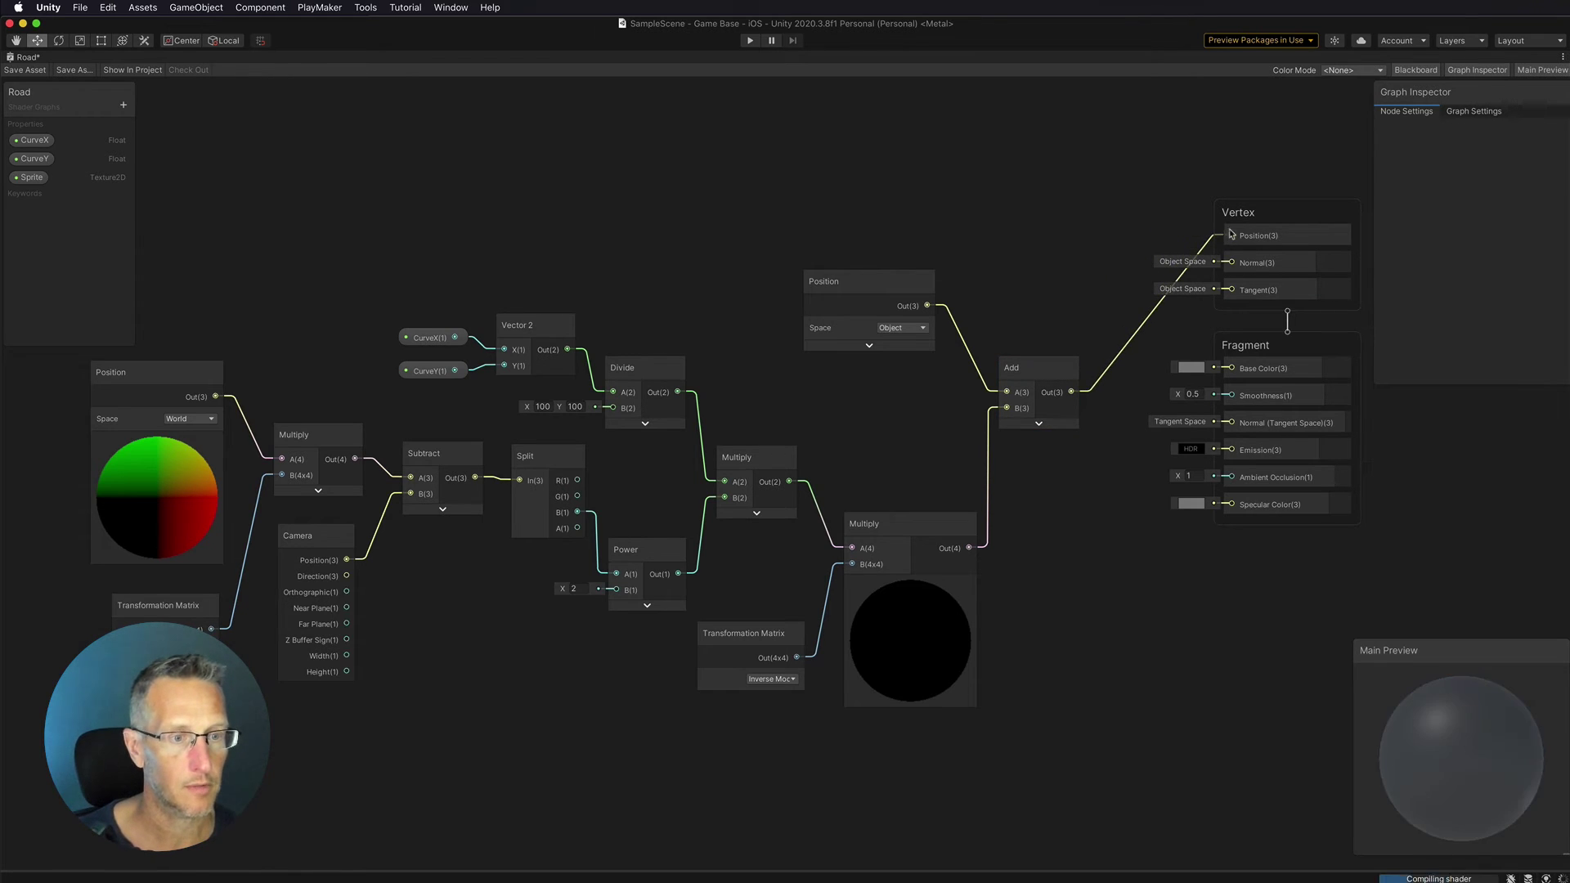
drag(1298, 350, 1259, 510)
click(1130, 343)
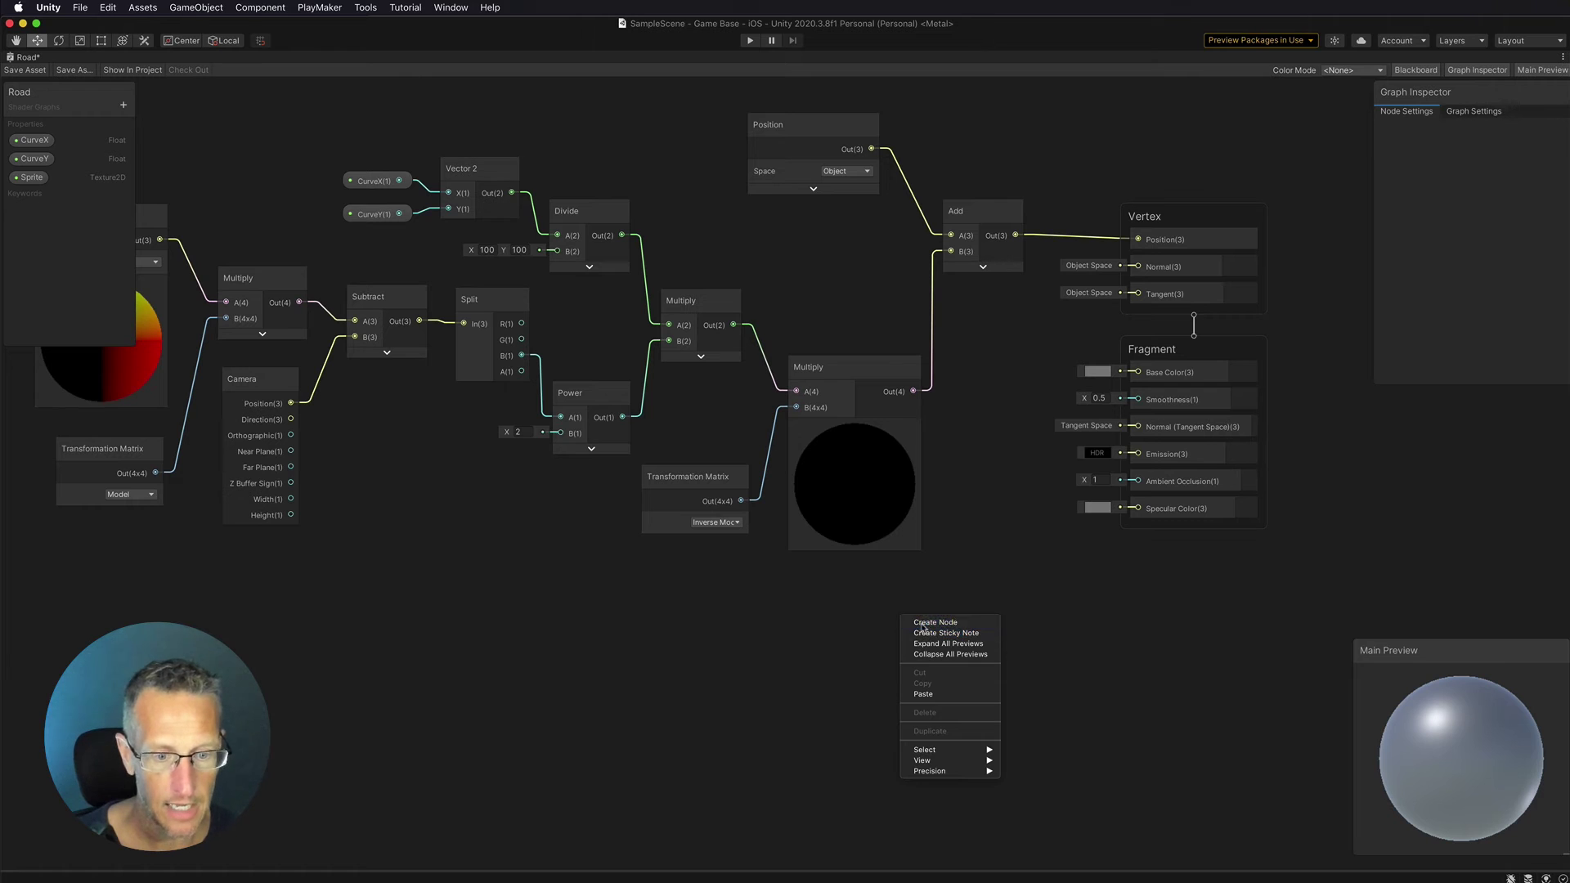
Add a Sample Texture 2D node with the Sprite property placed beside it.
click(921, 630)
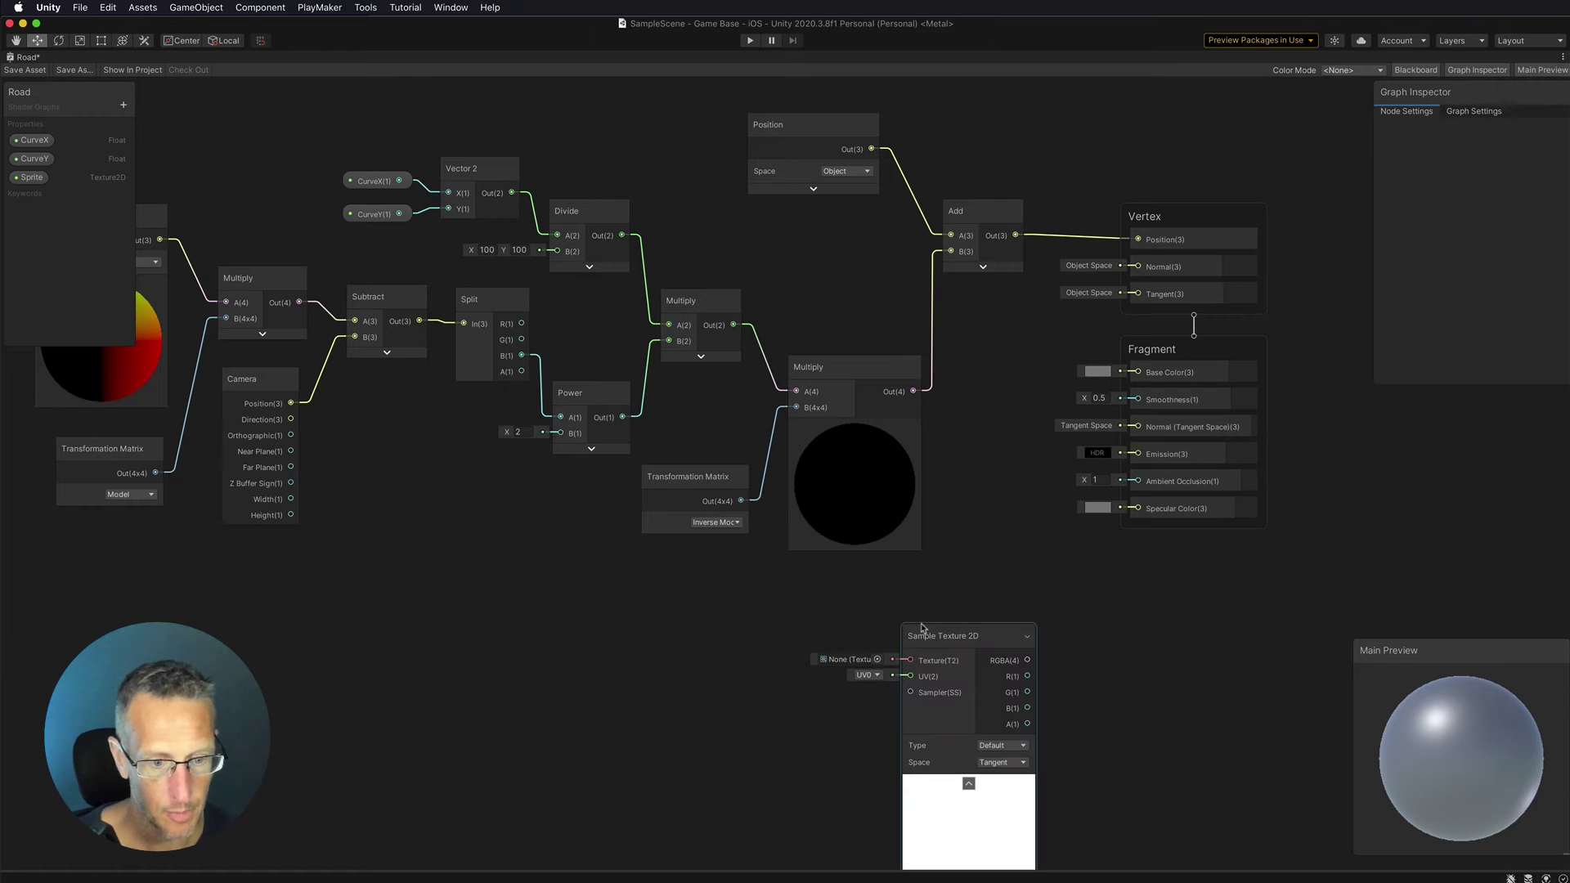
drag(953, 630, 1034, 589)
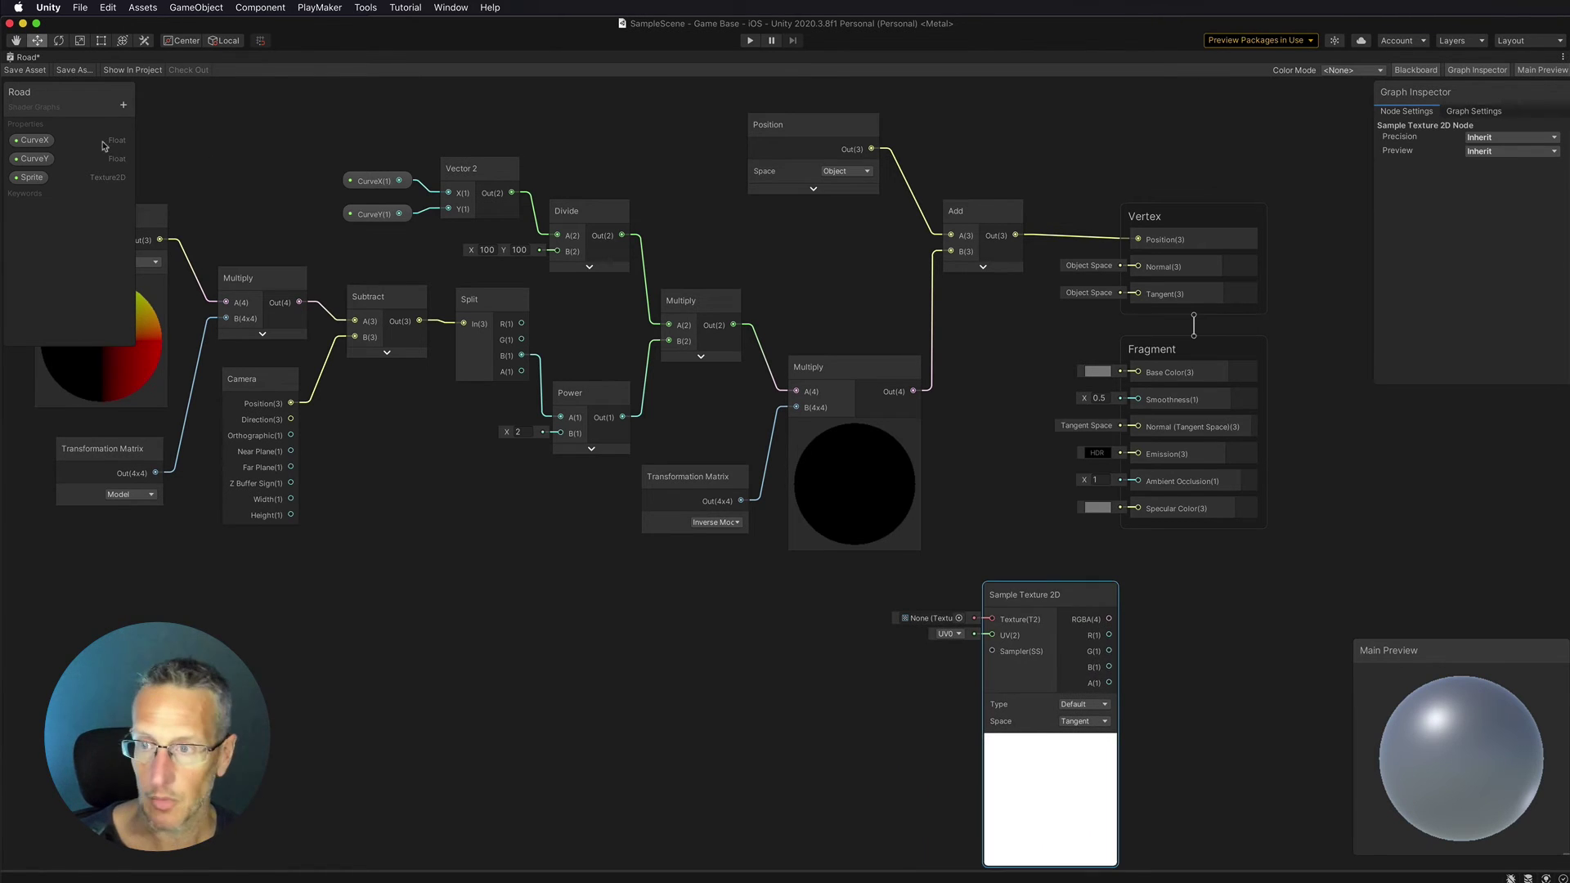
click(33, 177)
drag(817, 613, 991, 620)
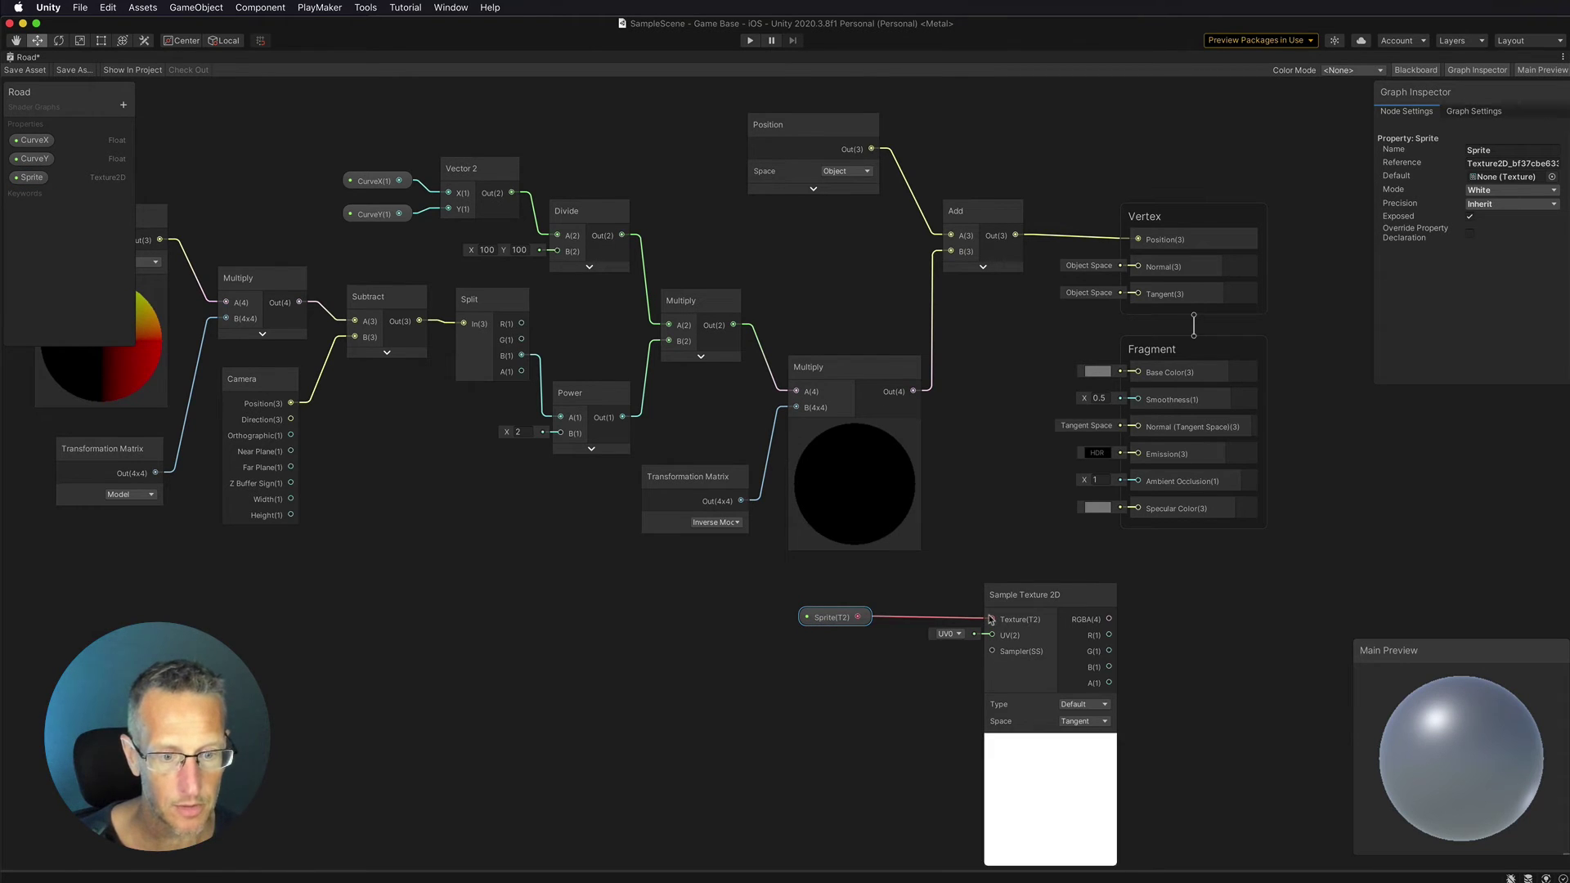
Feed a UV node into the texture sample's UV and wire its RGBA into Base Color.
right_click(828, 678)
click(852, 680)
text(uv)
key(Return)
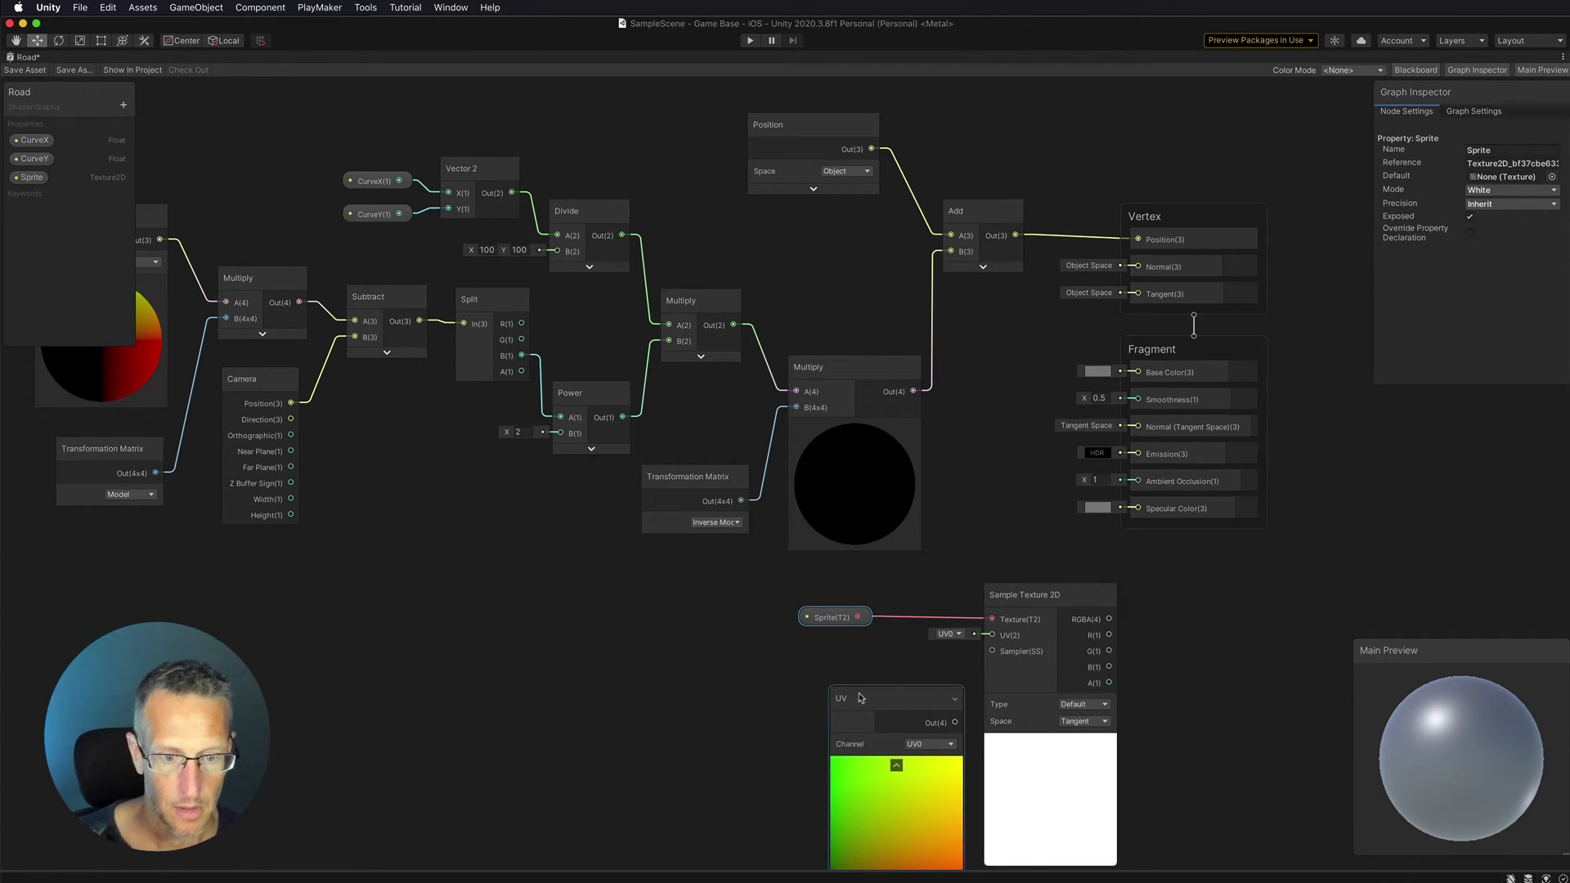
drag(860, 698, 803, 666)
drag(898, 692, 992, 636)
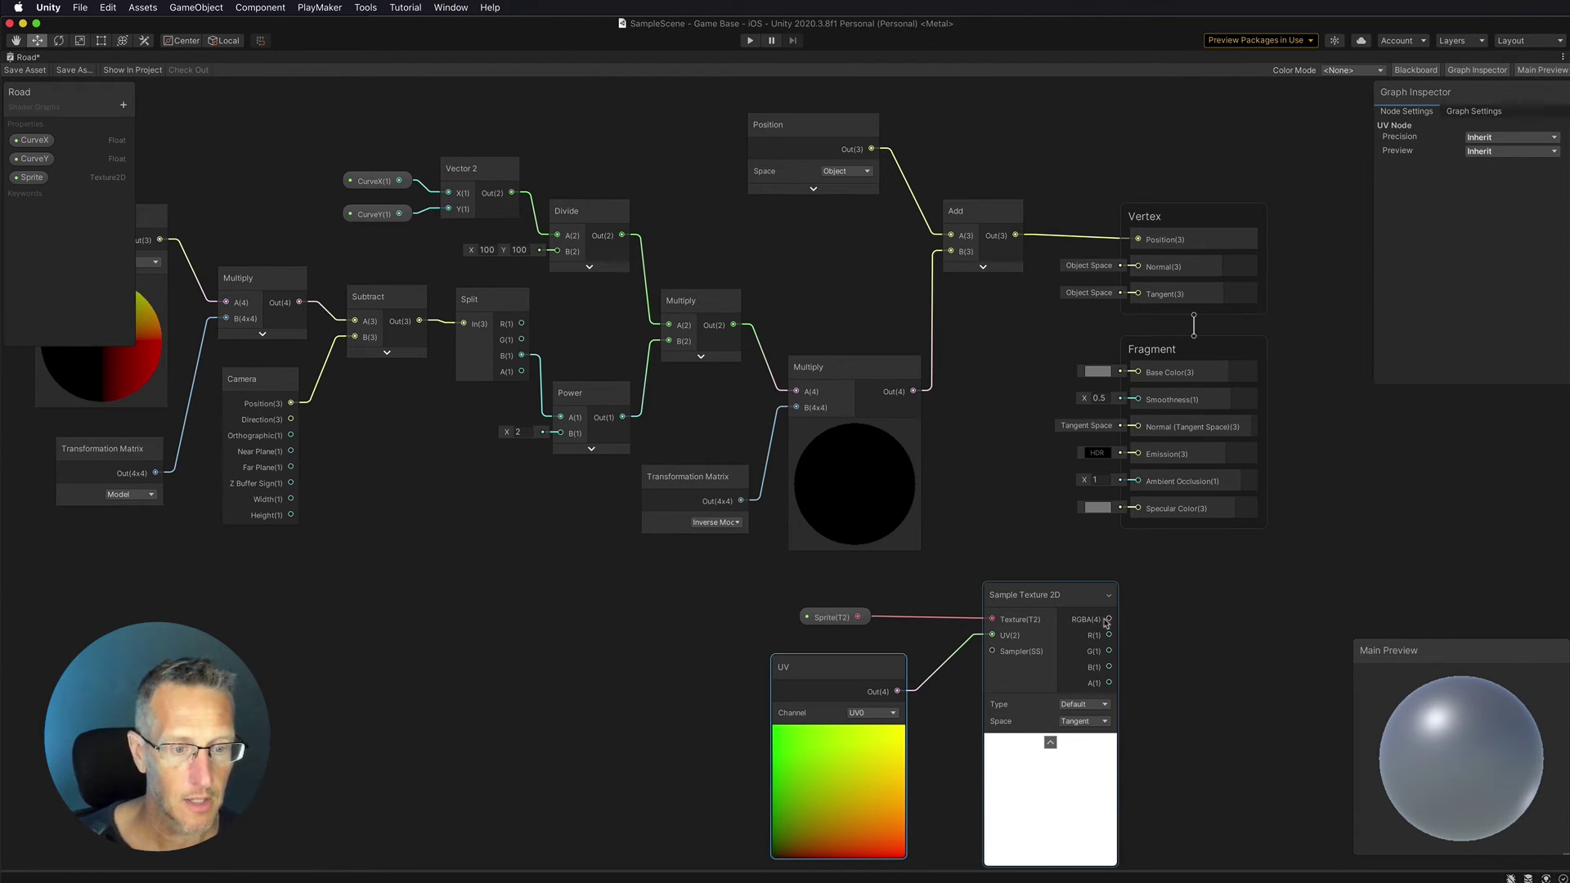
drag(1109, 621, 1139, 373)
Tidy the texture nodes and save the Road shader graph asset.
drag(1017, 759, 903, 752)
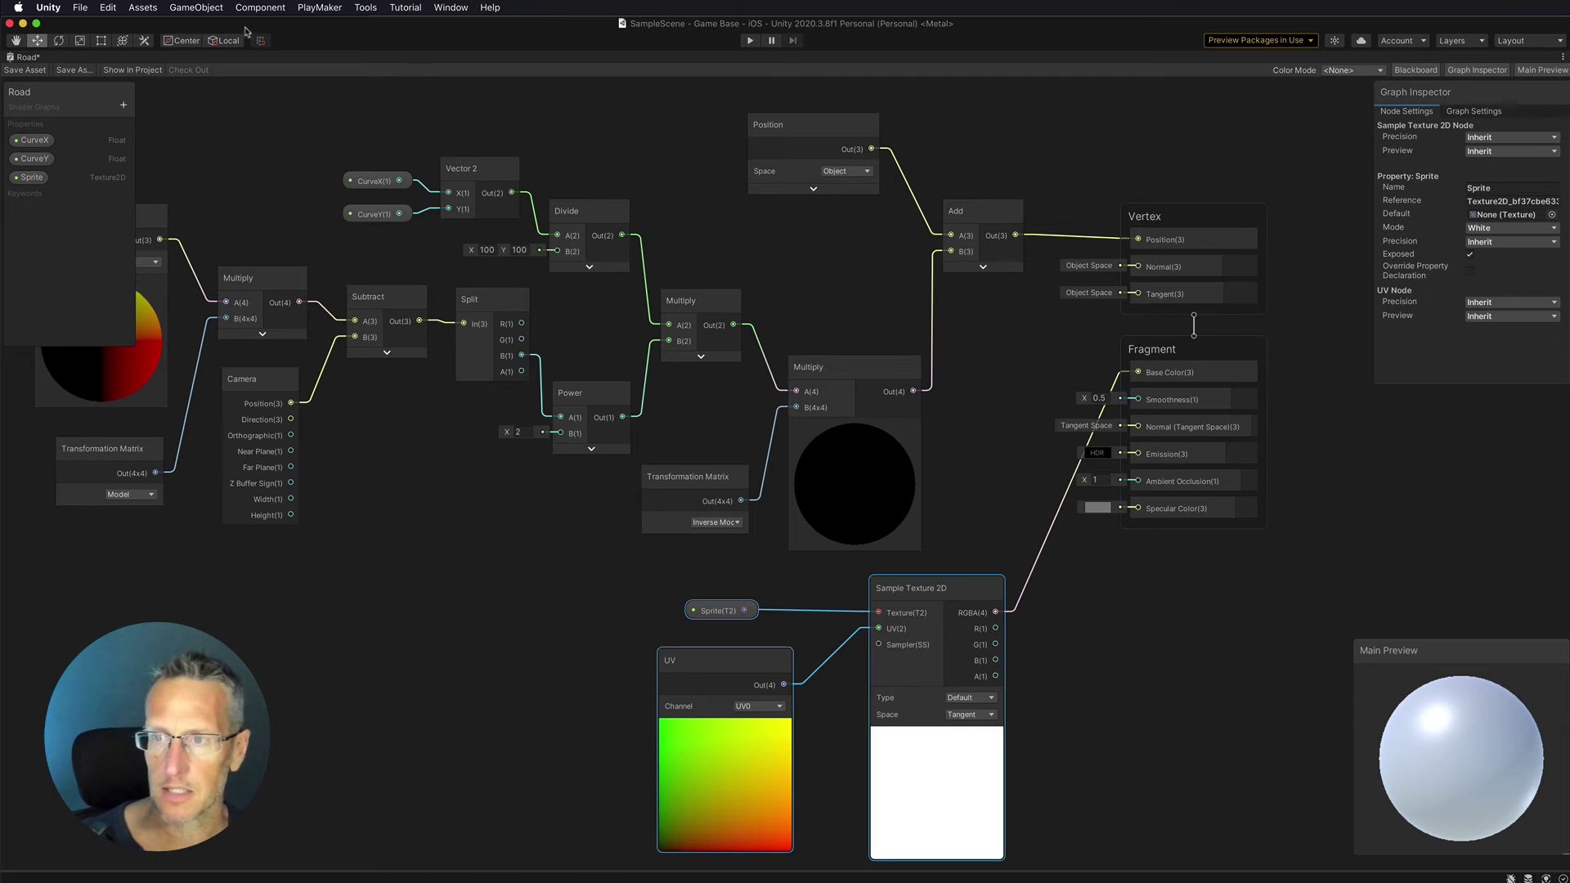
click(25, 69)
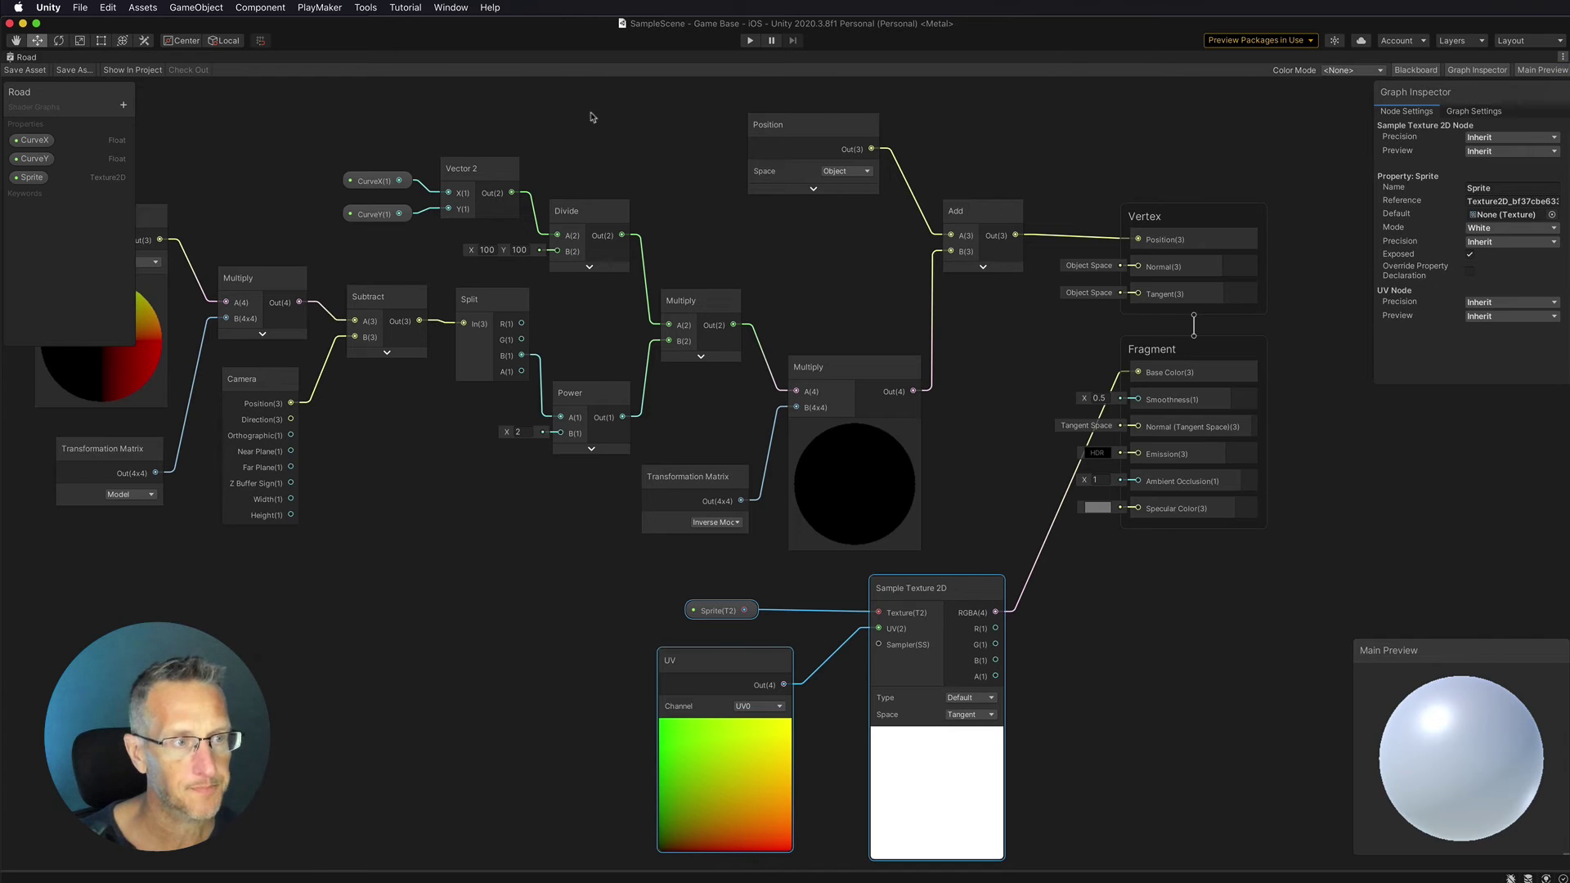
key(shift+space)
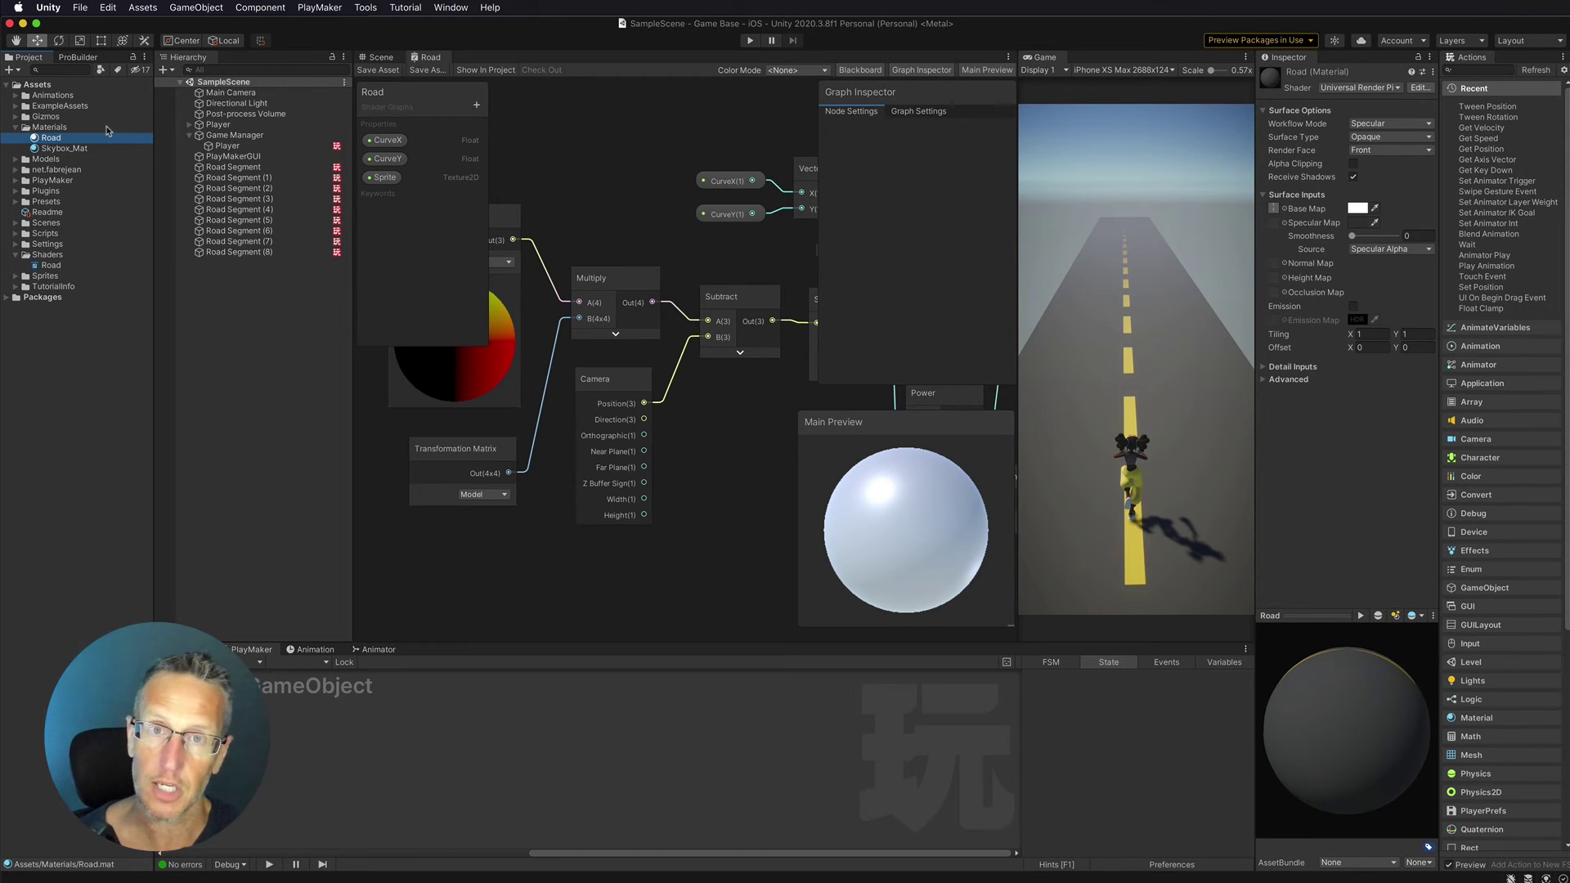
Pick Shader Graphs/Road from the Road material's Shader dropdown after searching 'roa'.
click(1324, 88)
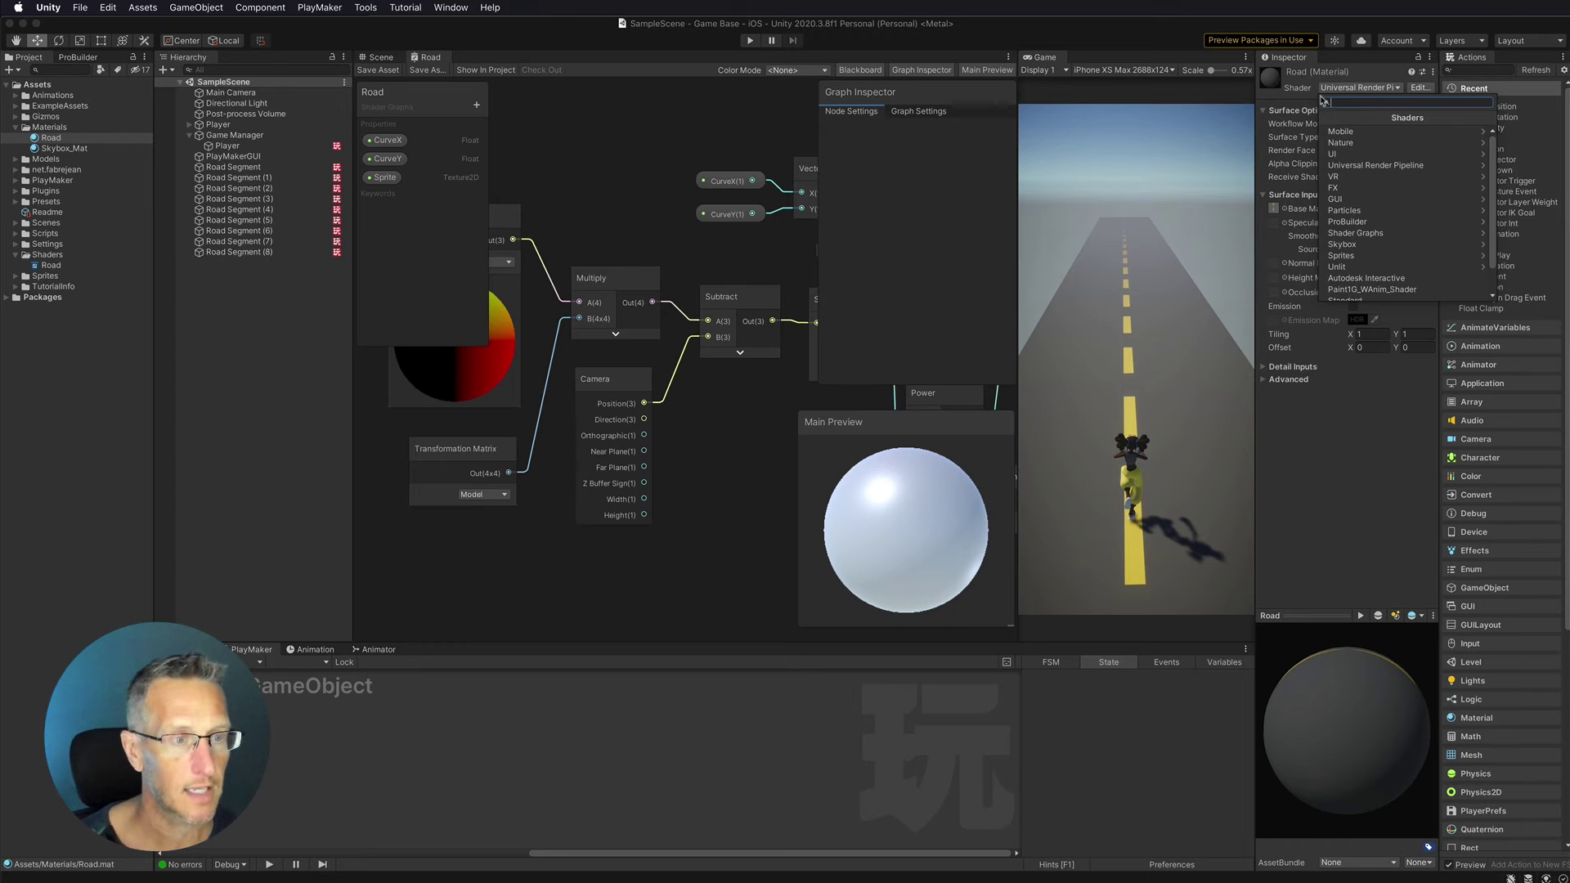
text(roa)
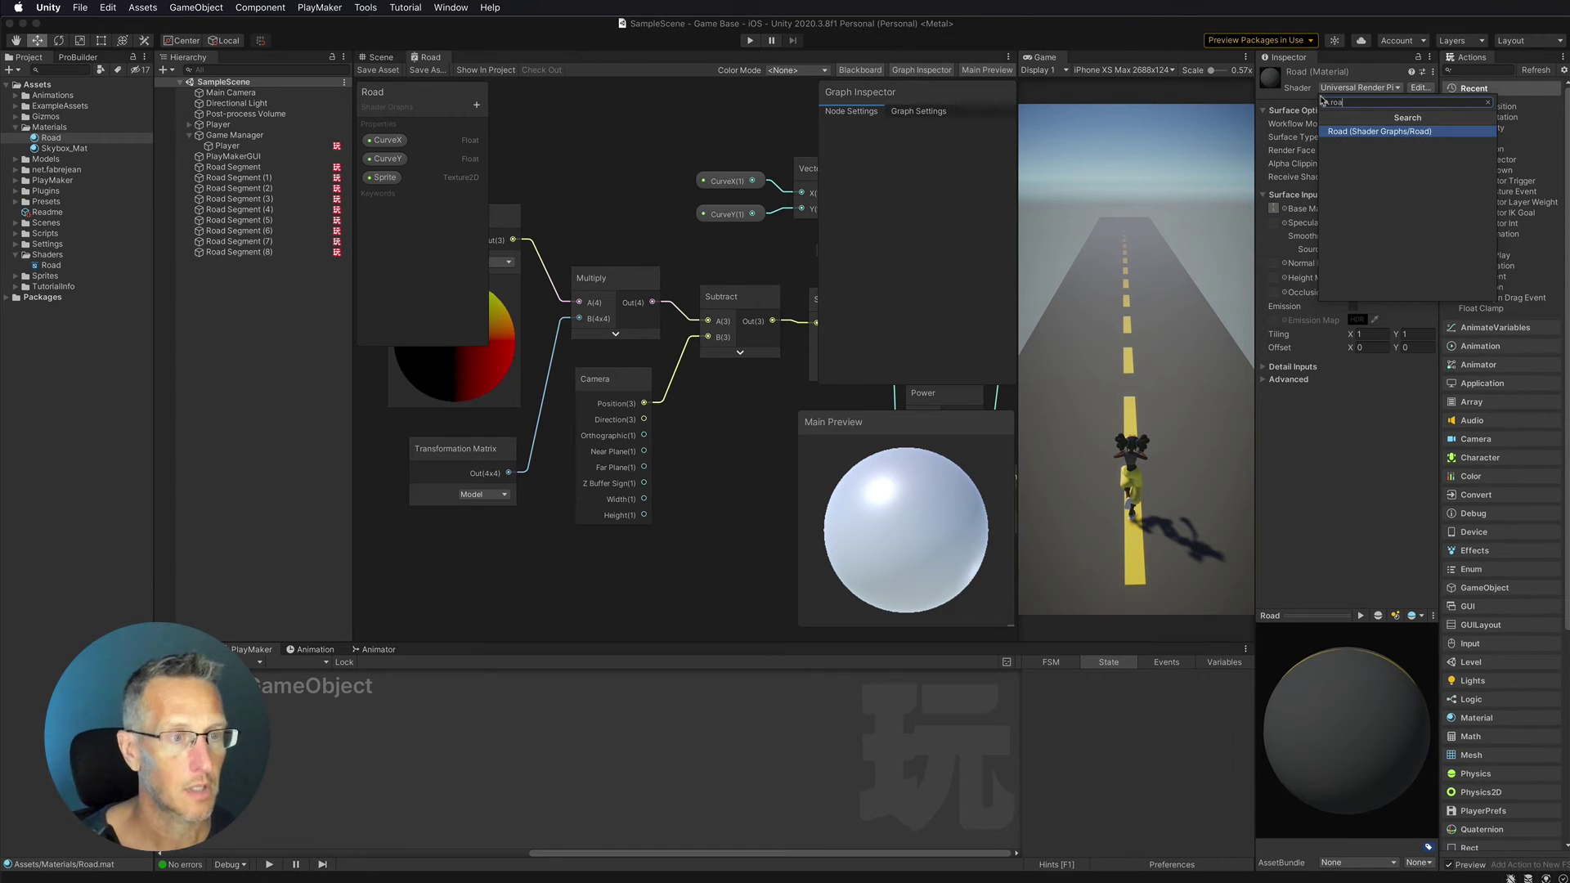
click(1373, 133)
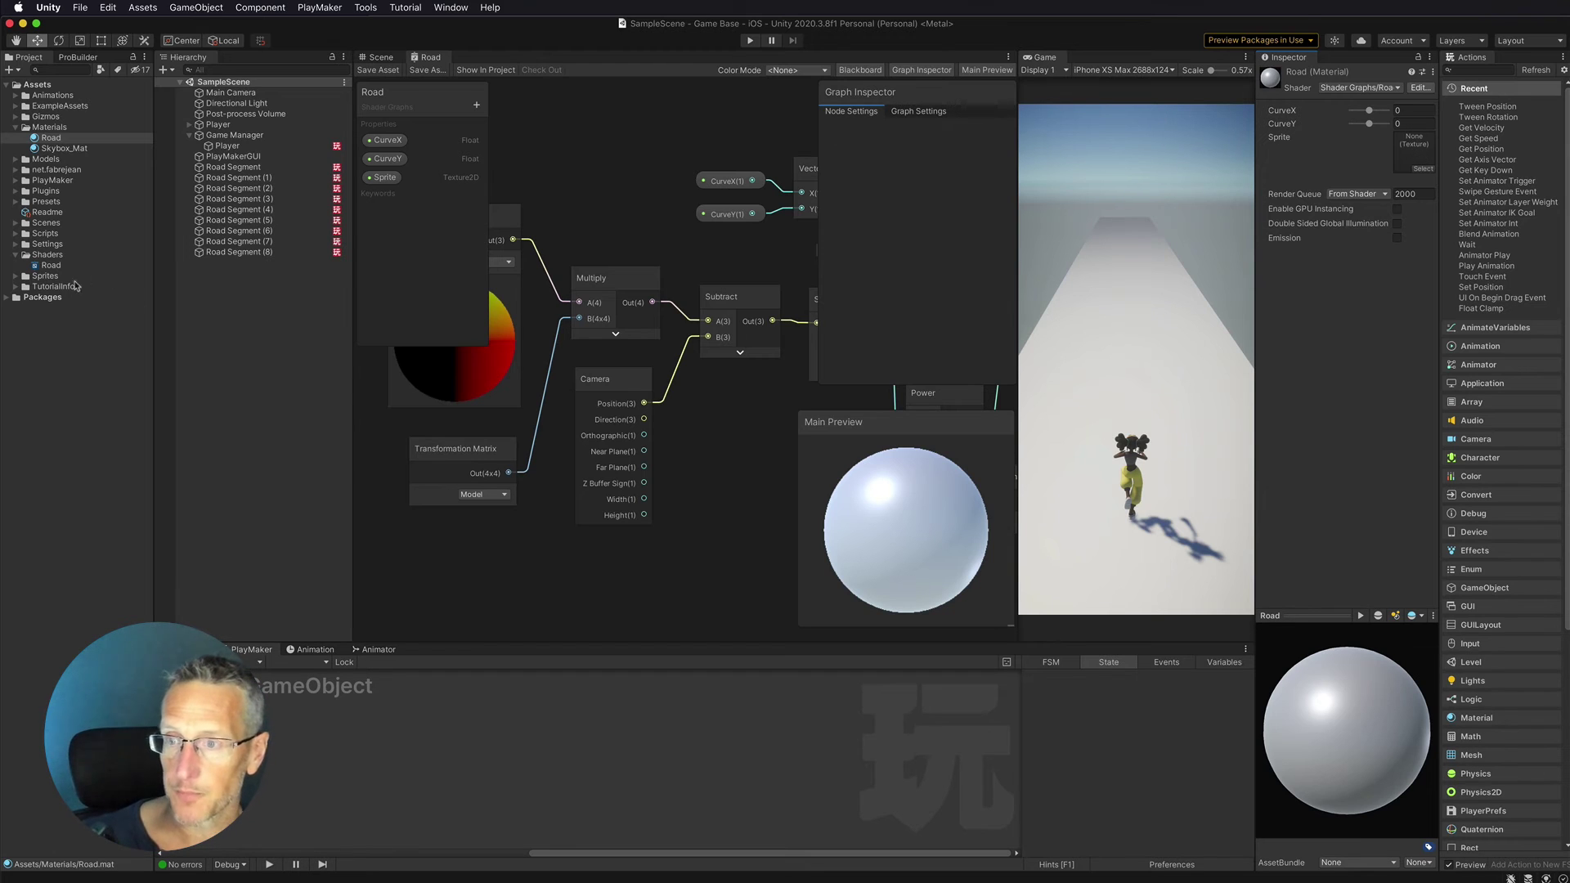
Put the Road texture in the Road material's Sprite slot, set CurveX to 0.04, and enter Play mode.
click(16, 277)
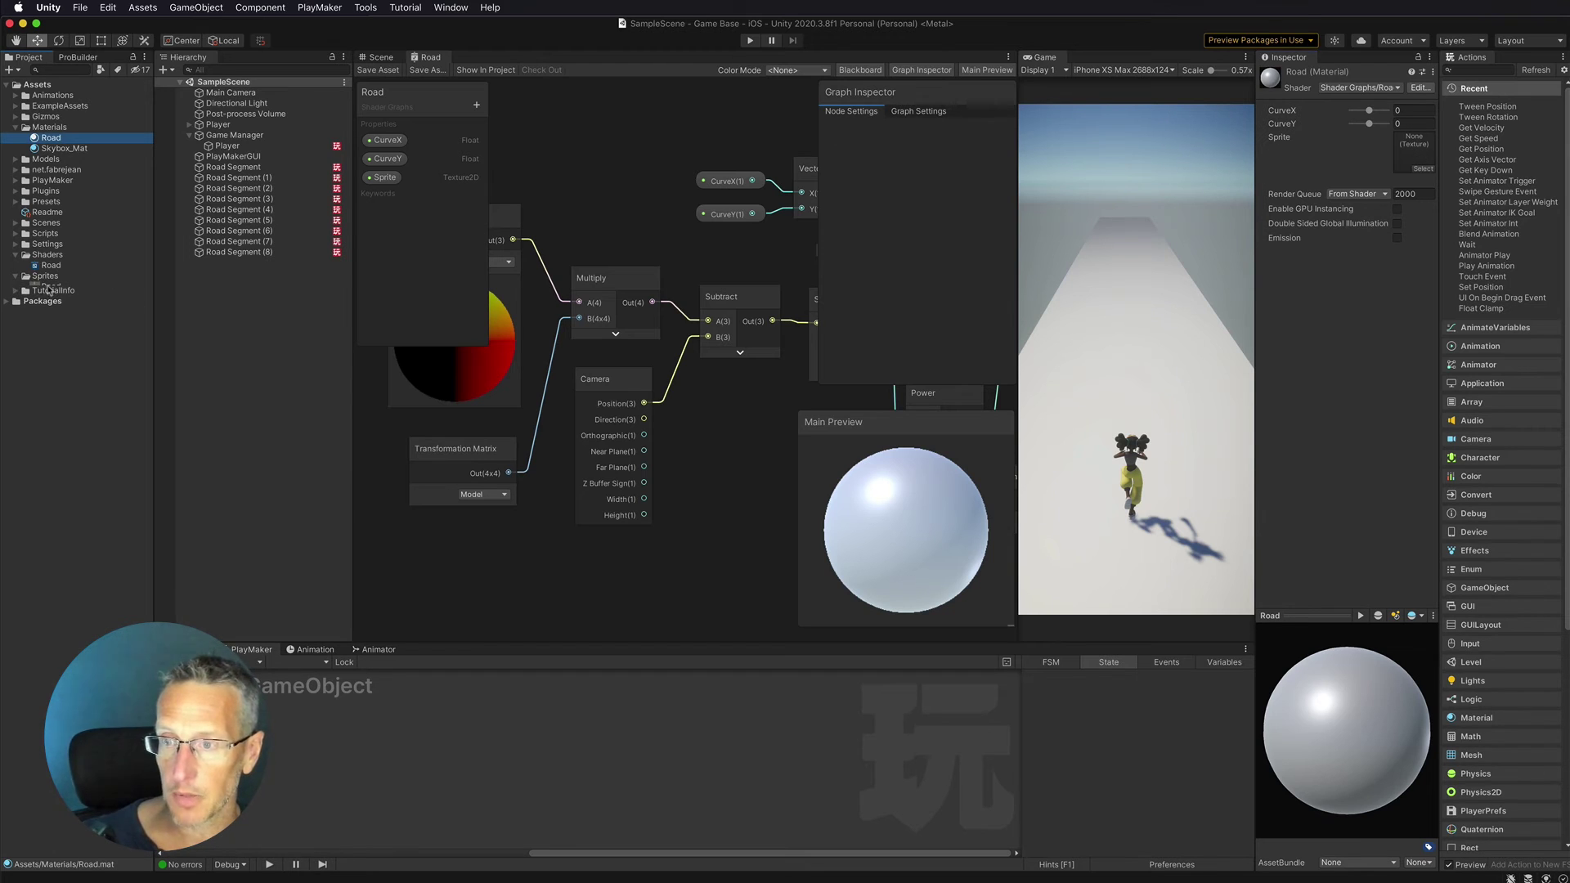
drag(51, 286, 1415, 144)
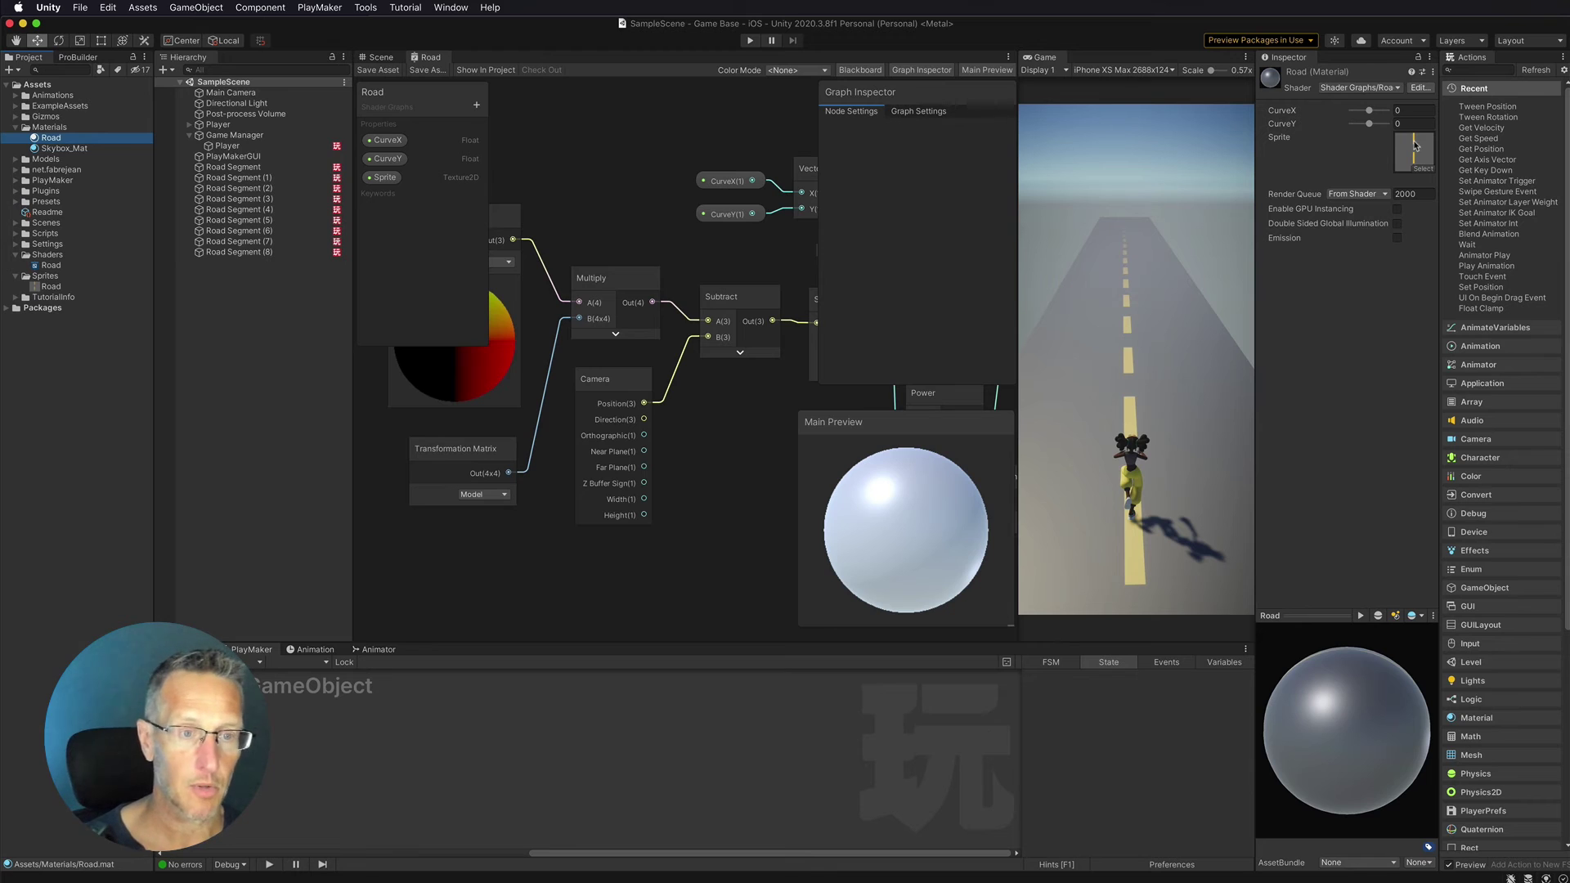
click(1369, 112)
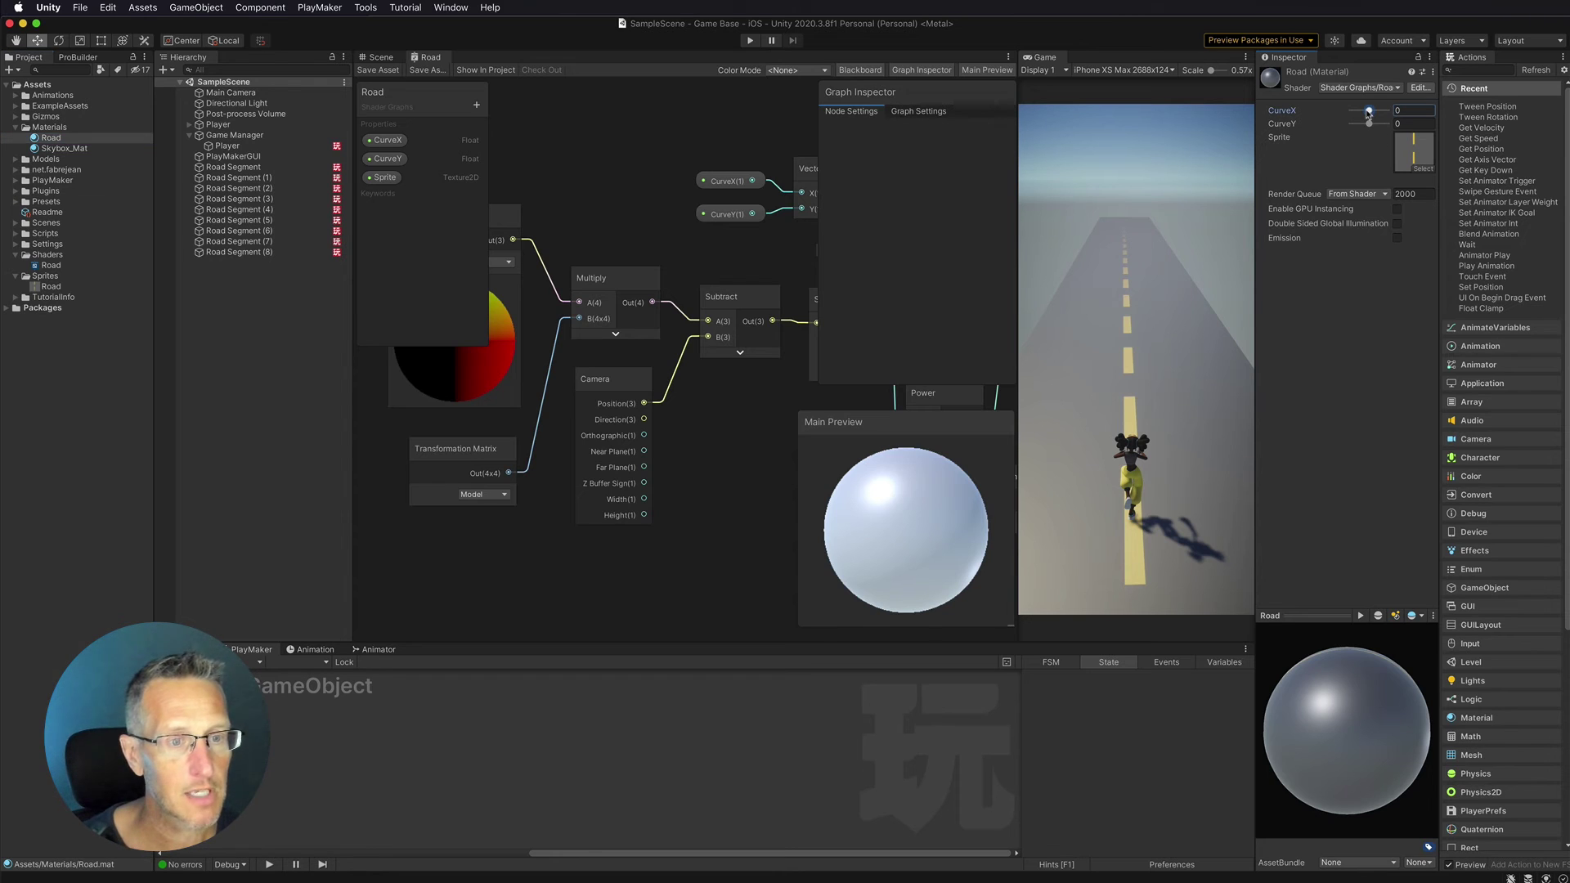
drag(1369, 111, 1369, 112)
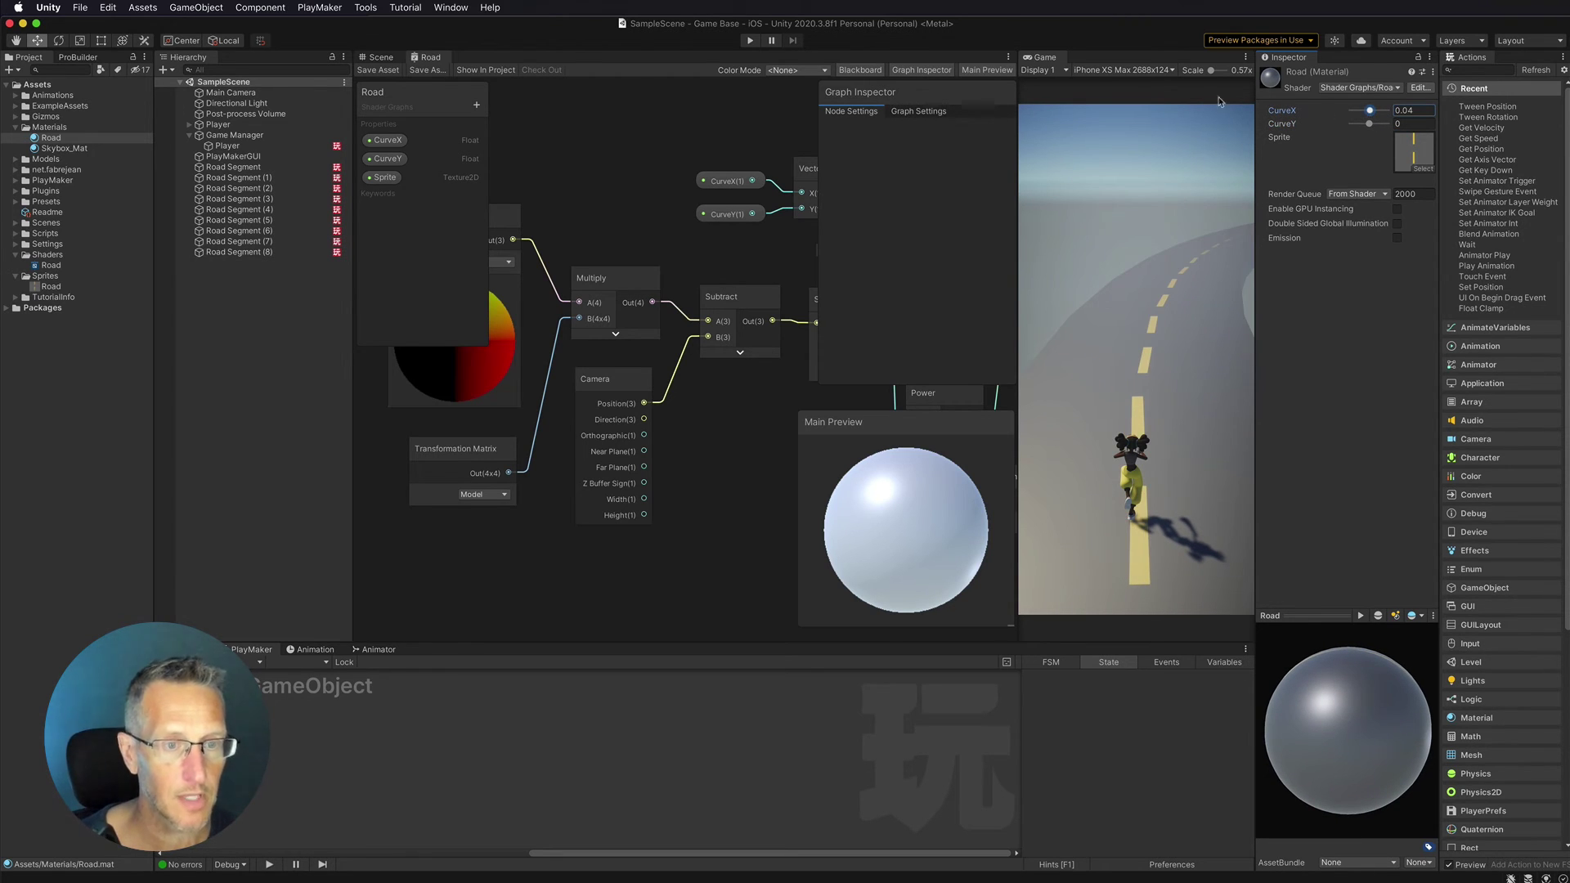
click(749, 41)
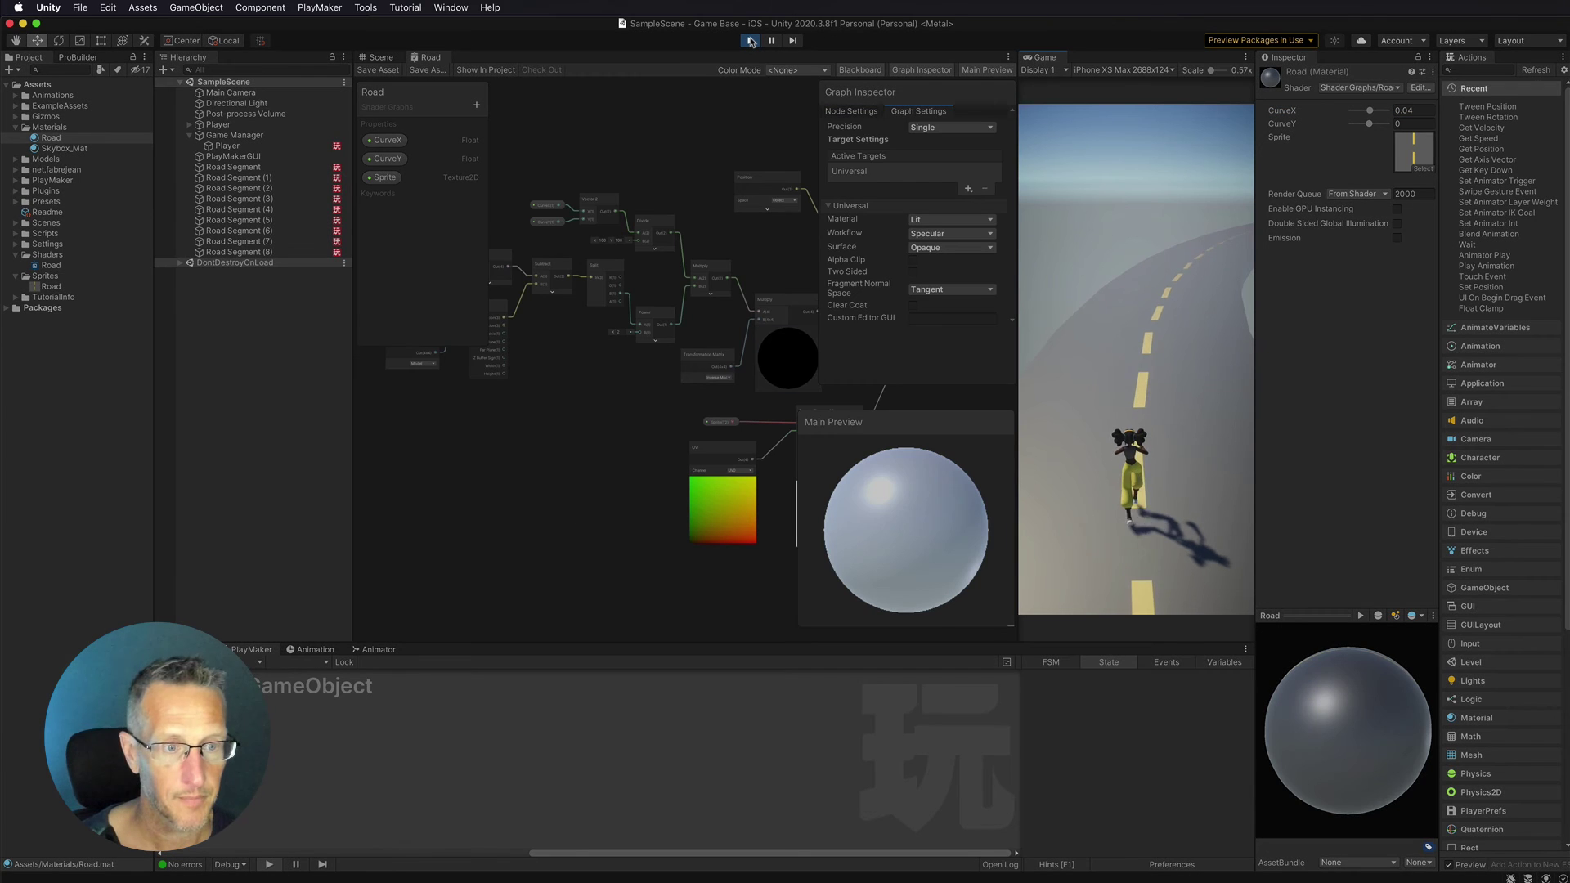